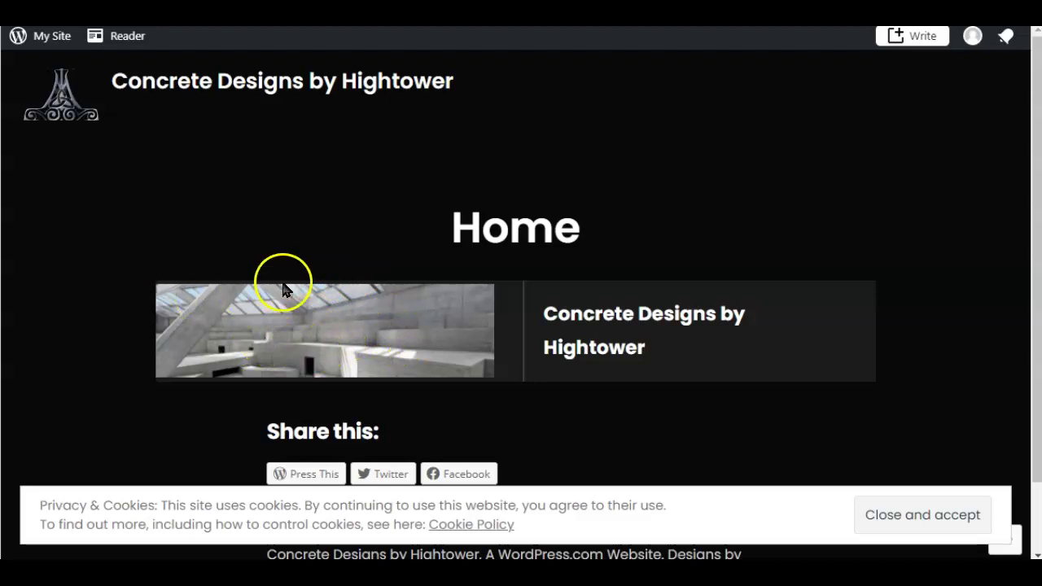
Step: Check the file name of the home page's concrete building image in the save dialog without saving it
right_click(307, 346)
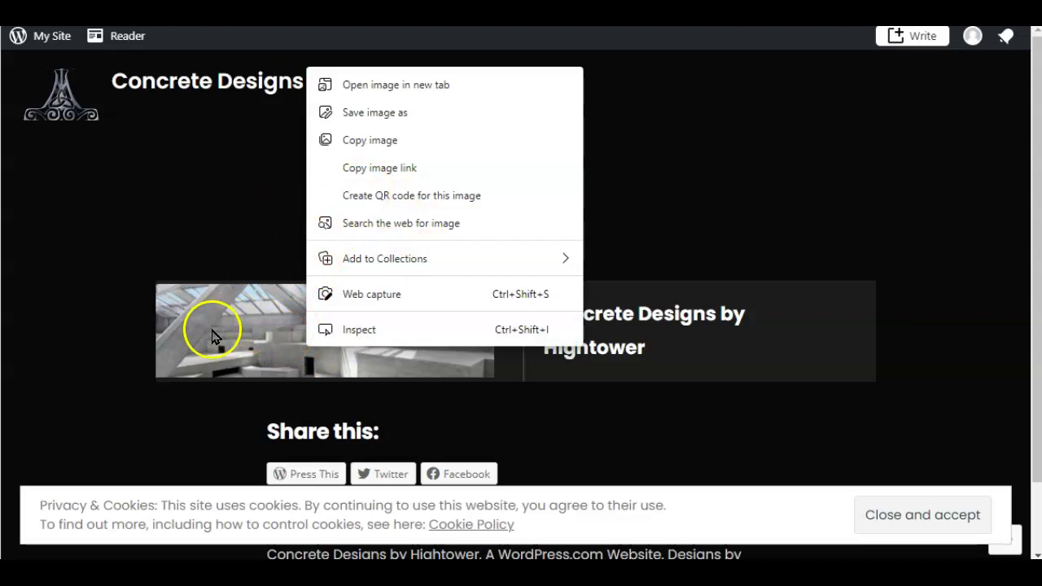
left_click(270, 316)
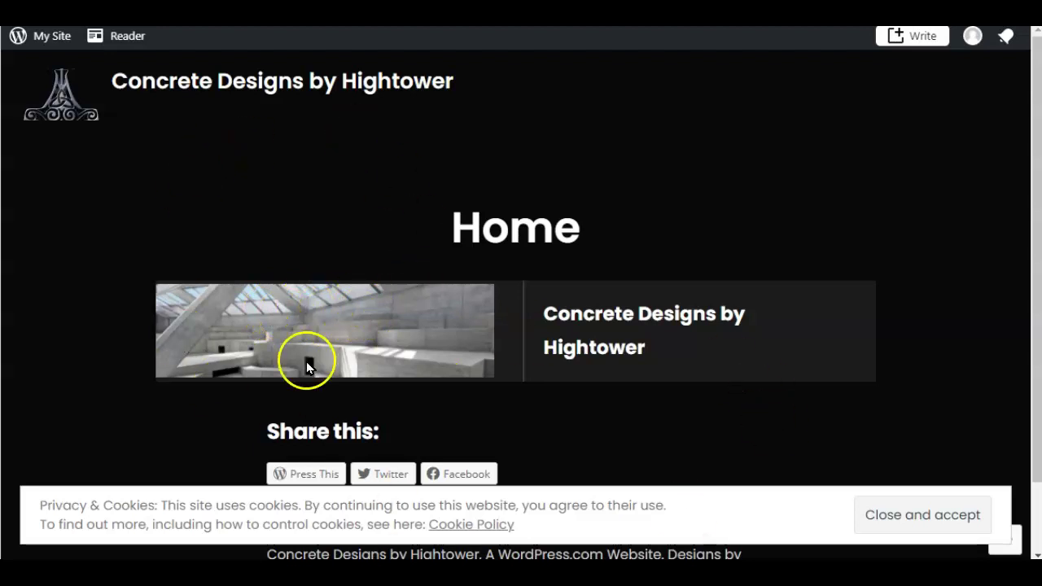
right_click(322, 337)
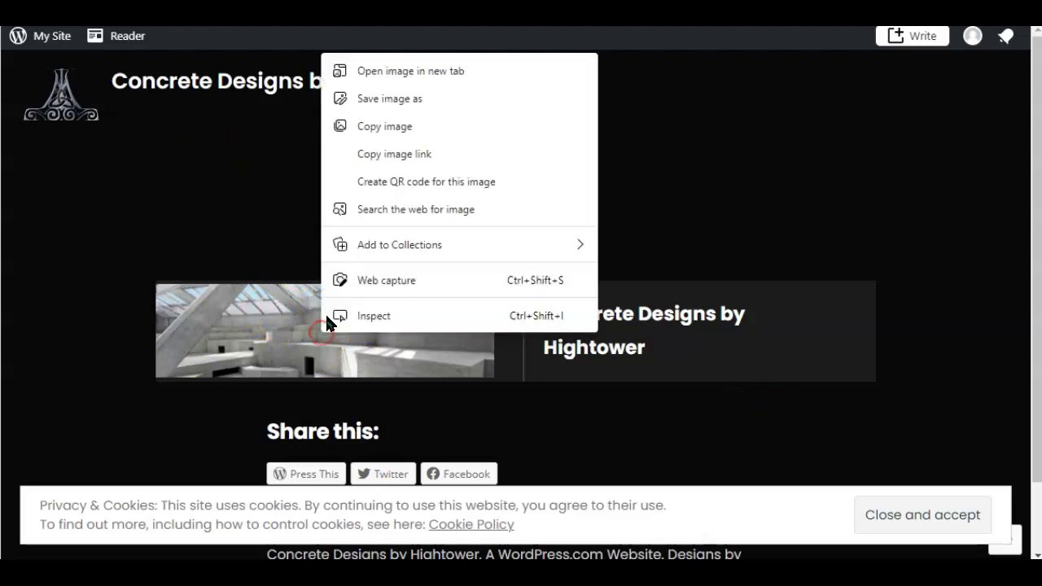
left_click(393, 100)
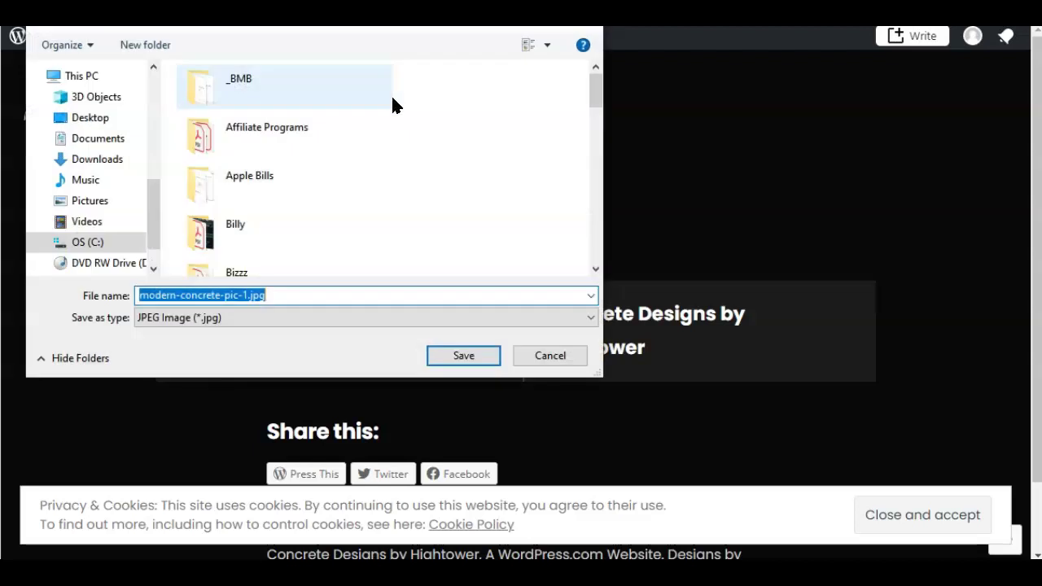
left_click(290, 296)
left_click(211, 296)
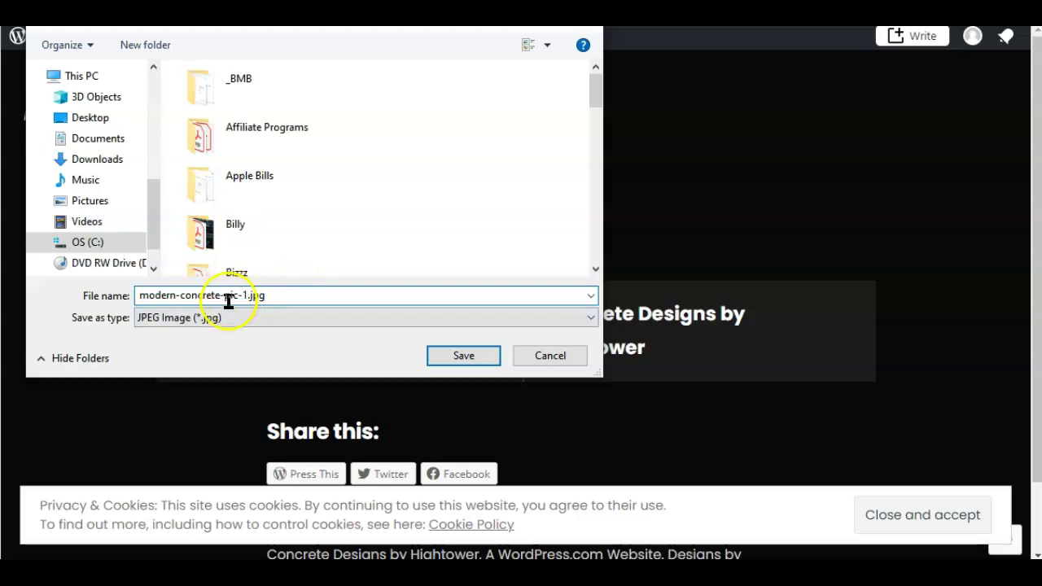
left_click_drag(211, 297, 128, 301)
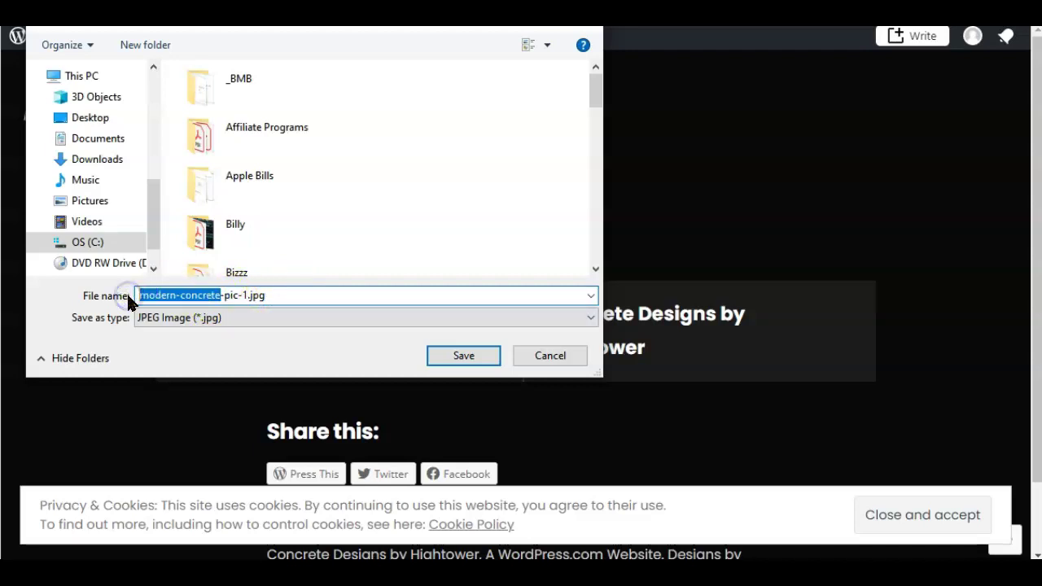
left_click(576, 357)
left_click_drag(342, 335, 284, 303)
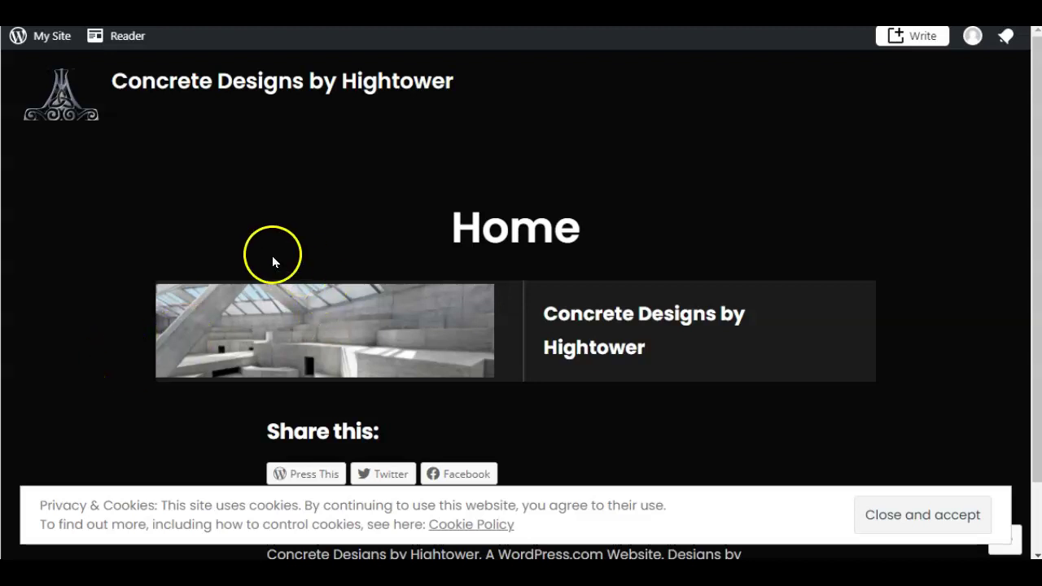
Step: Dismiss the cookie notice and examine the home page's header, content and footer links
scroll(431, 213, "down", 1)
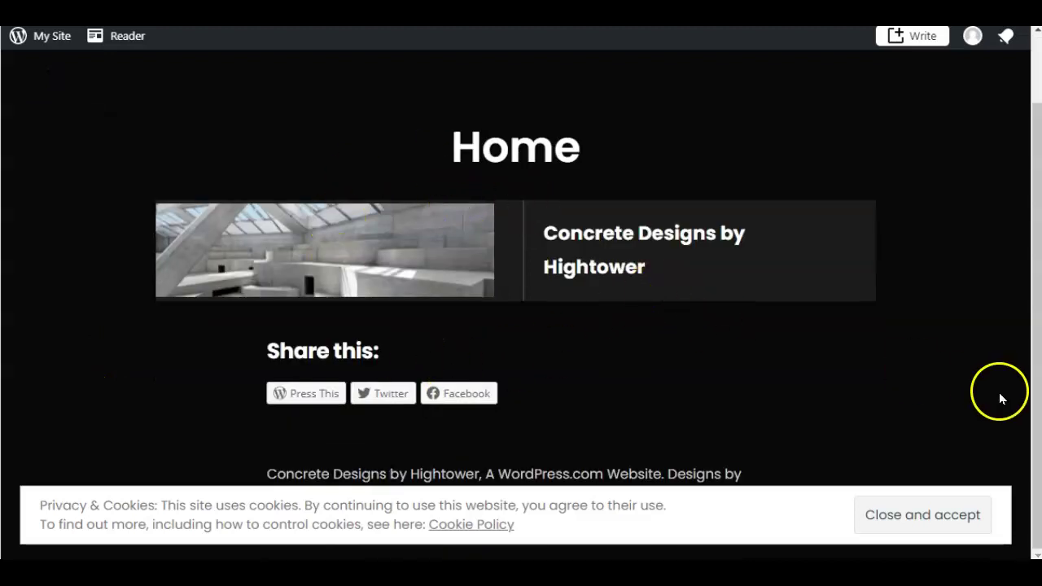
scroll(763, 421, "up", 1)
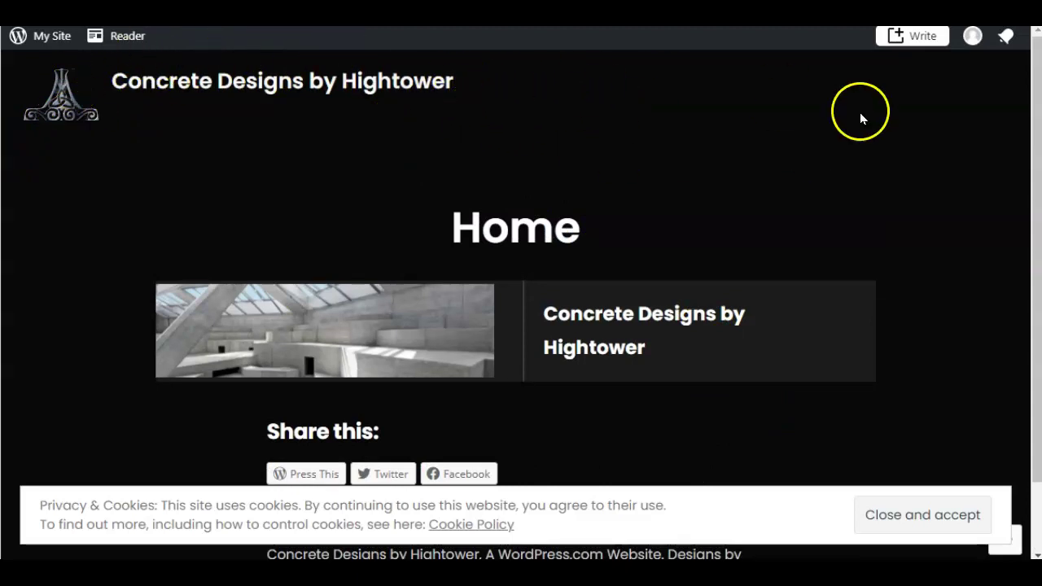
scroll(940, 192, "down", 1)
scroll(67, 281, "up", 1)
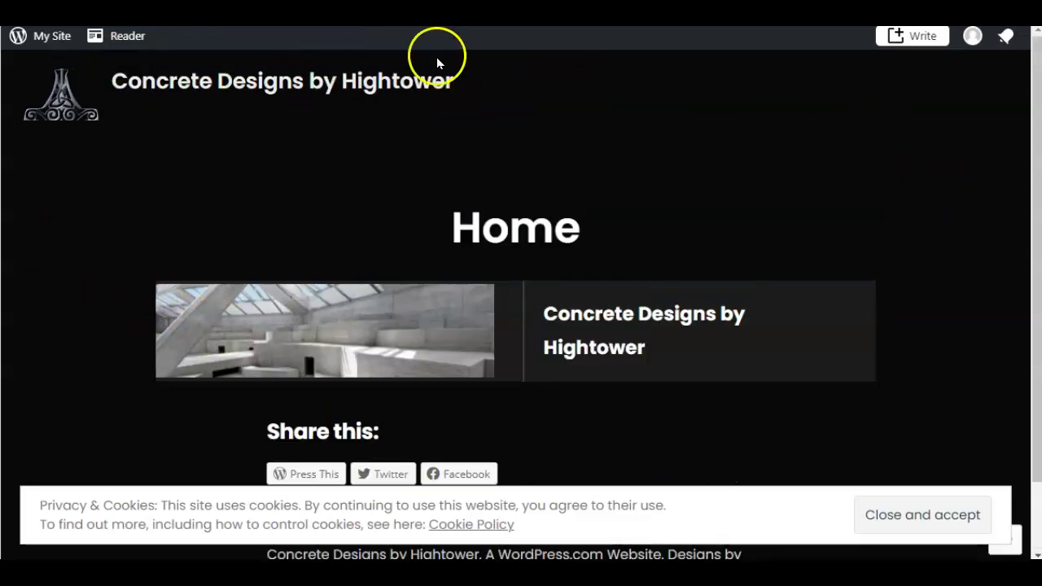
scroll(797, 157, "down", 1)
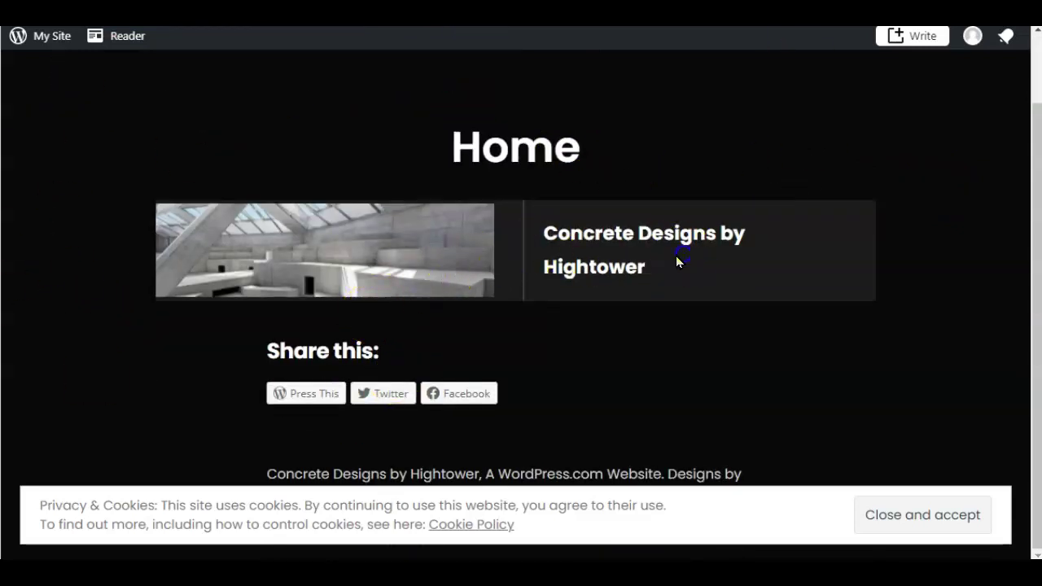
scroll(770, 296, "up", 1)
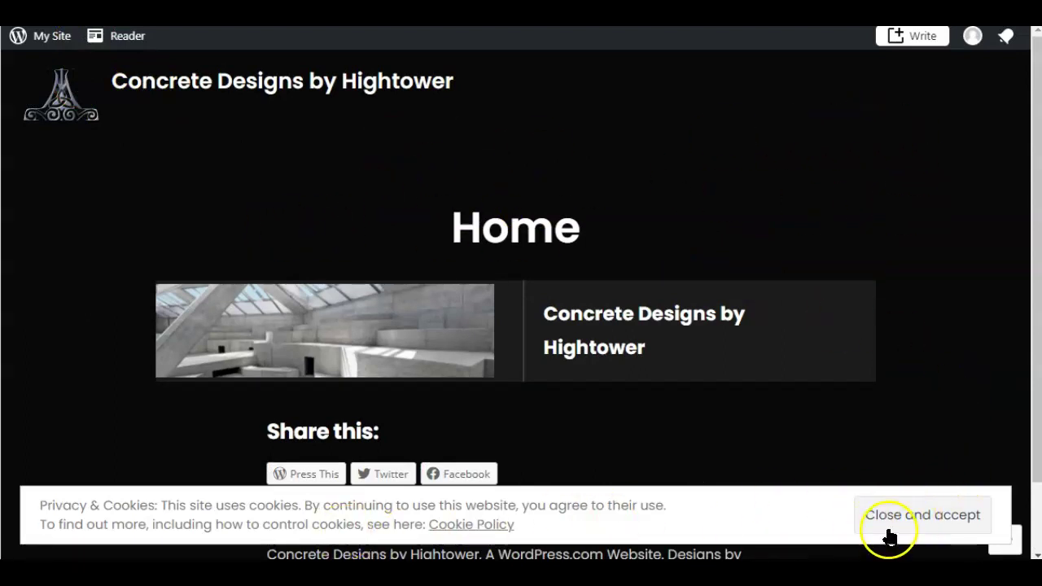
left_click(942, 514)
scroll(791, 432, "down", 1)
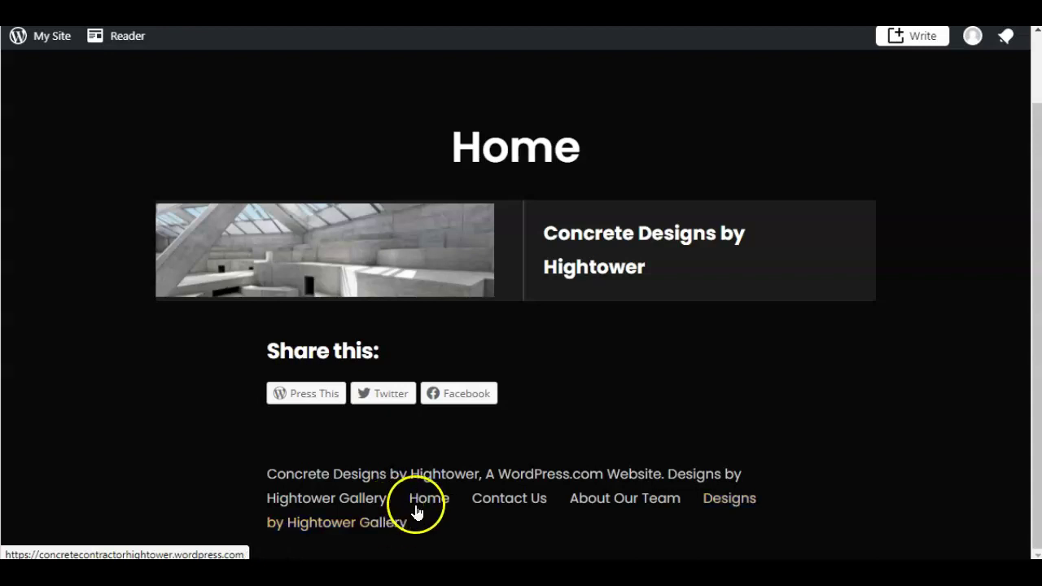
scroll(578, 524, "up", 1)
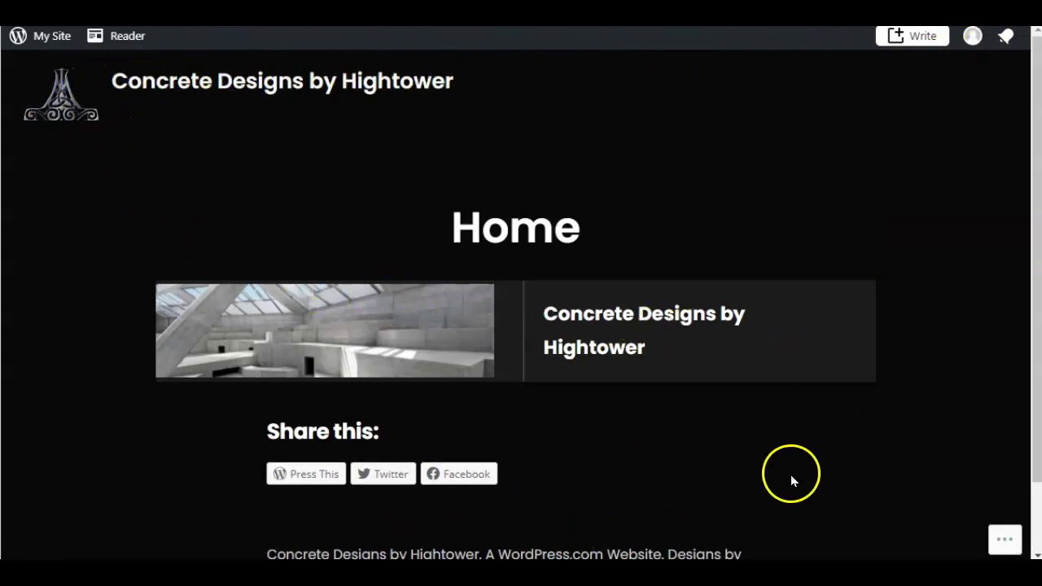
scroll(481, 461, "down", 1)
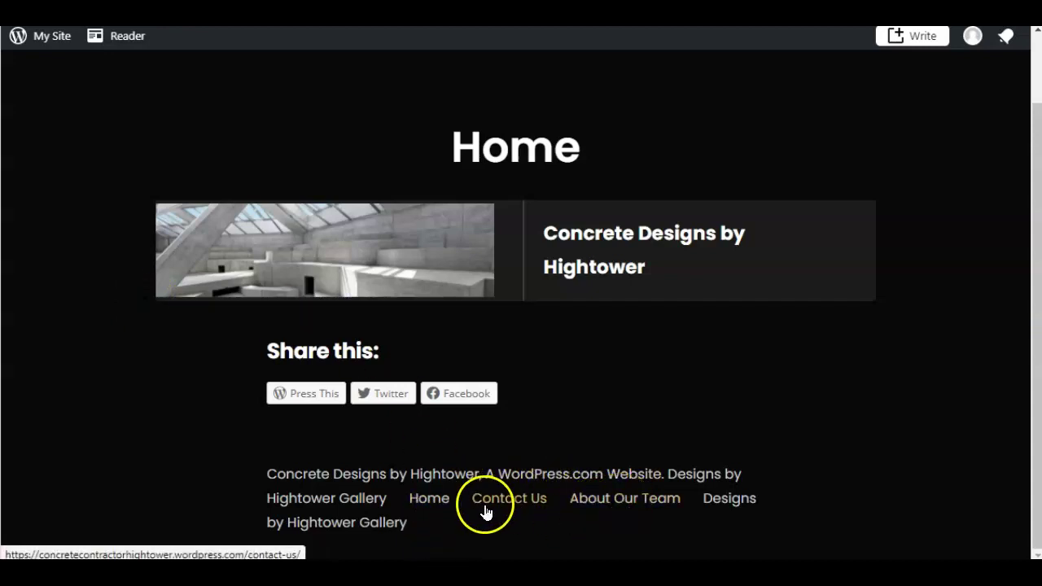
Step: Open the Designs by Hightower Gallery page and review its project photos and descriptions
left_click(731, 505)
scroll(256, 325, "down", 4)
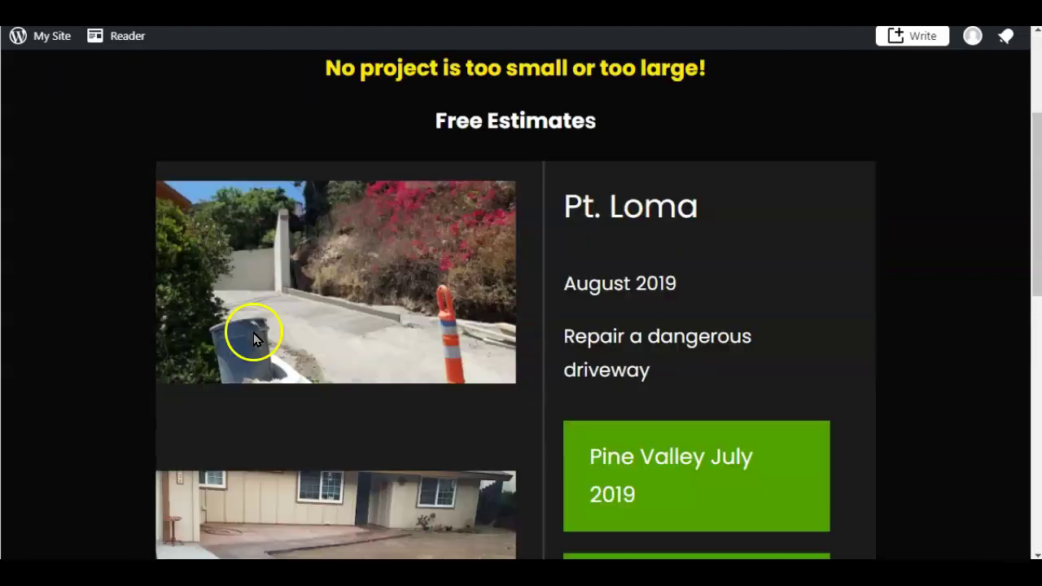
scroll(366, 437, "down", 7)
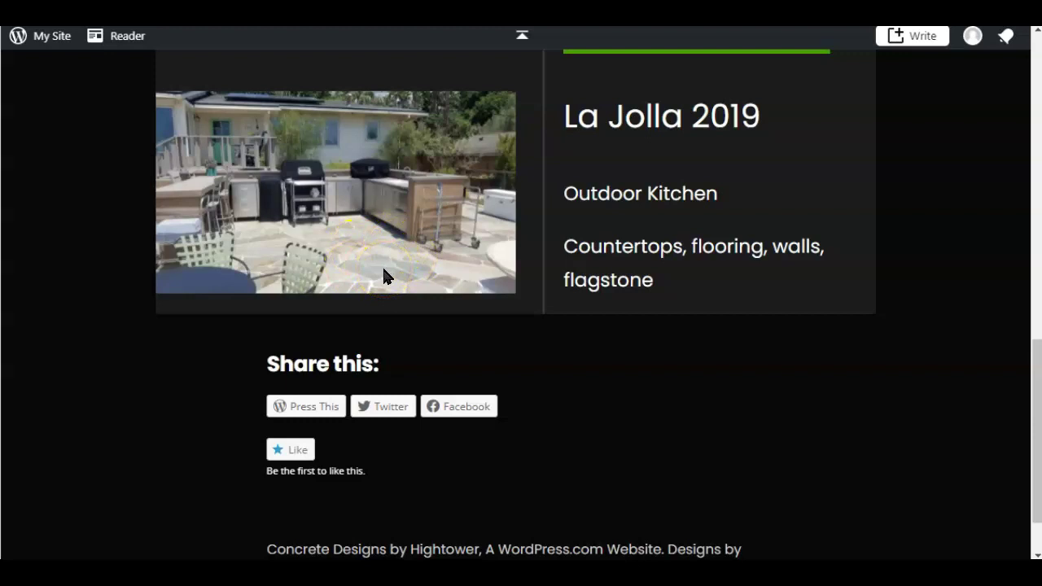
scroll(418, 233, "up", 10)
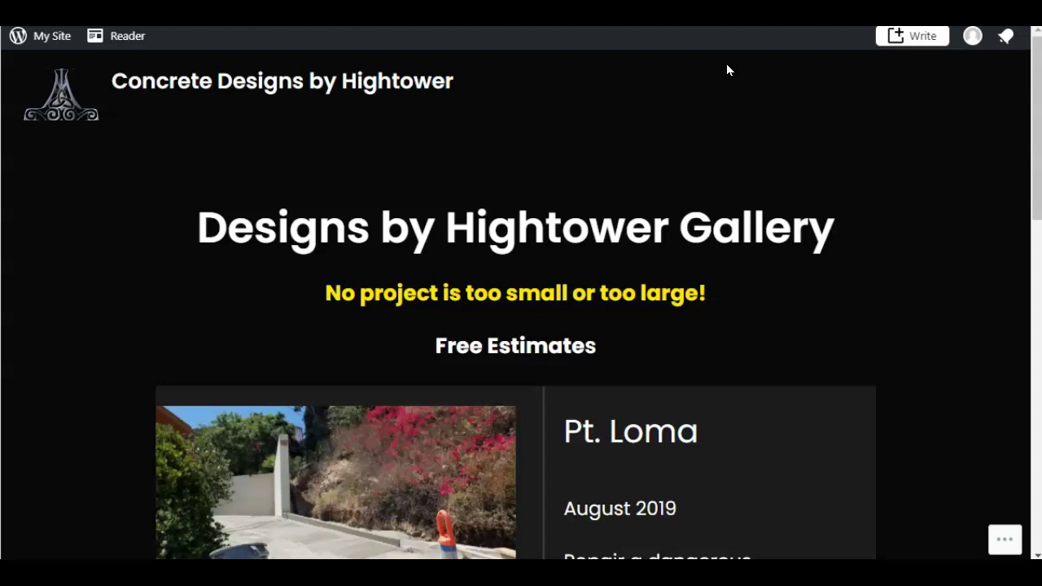
scroll(616, 291, "down", 7)
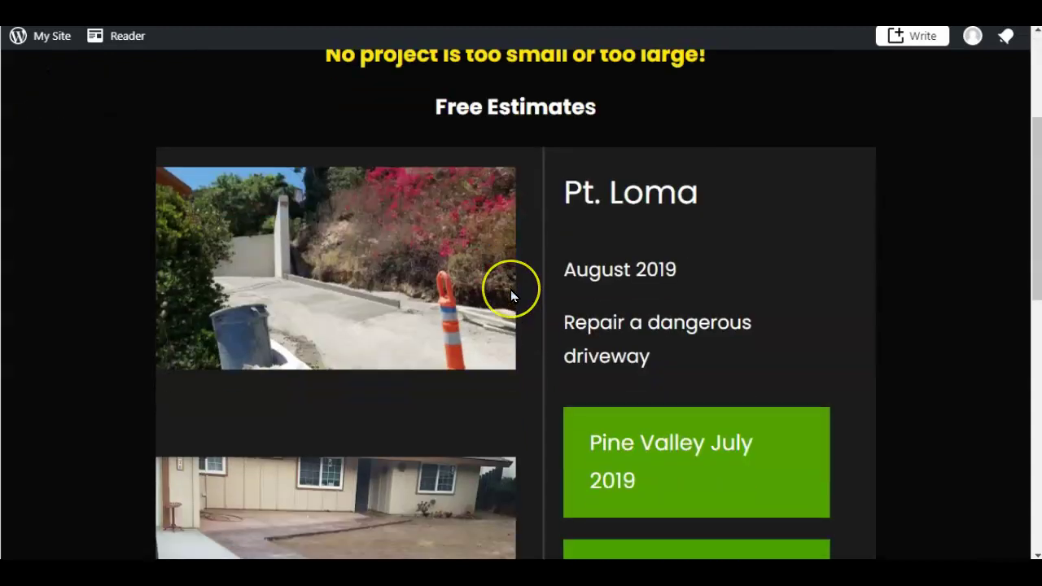
scroll(510, 290, "up", 7)
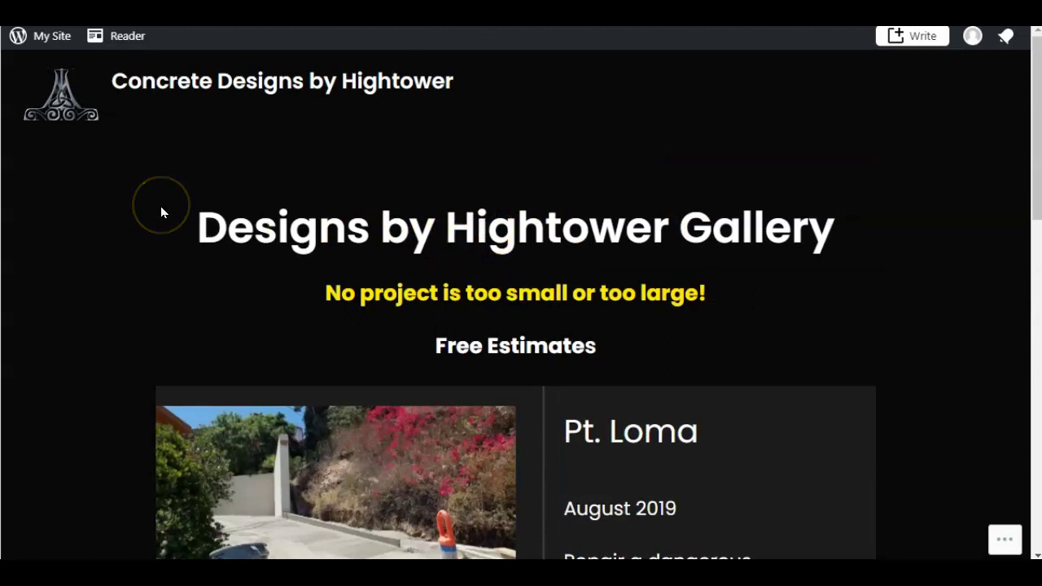
left_click_drag(161, 206, 892, 325)
left_click(901, 345)
Step: Check the file name of the gallery's Pt. Loma driveway photo in the save dialog without saving it
scroll(451, 326, "down", 5)
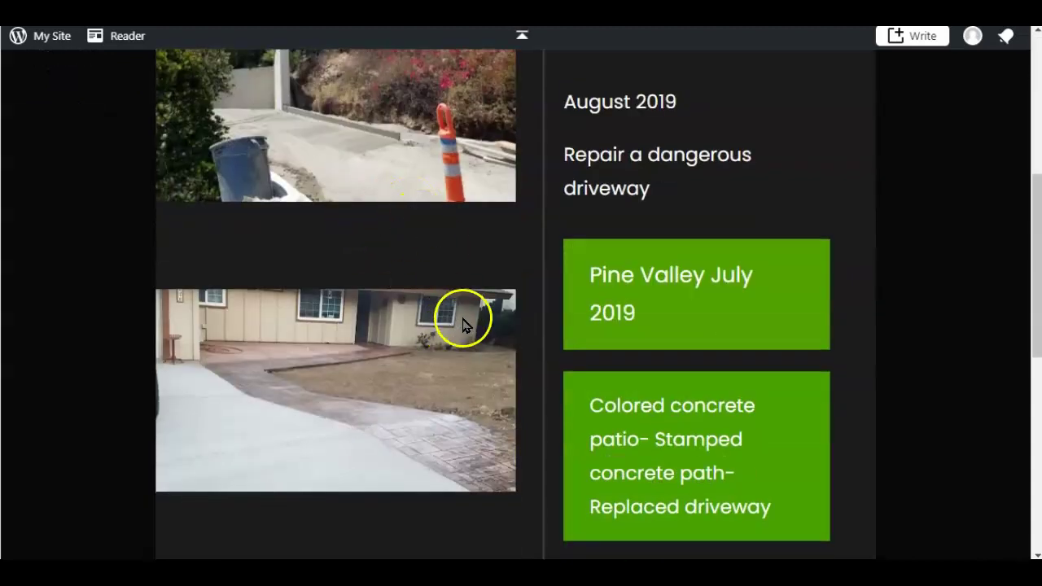
scroll(316, 319, "up", 3)
right_click(316, 318)
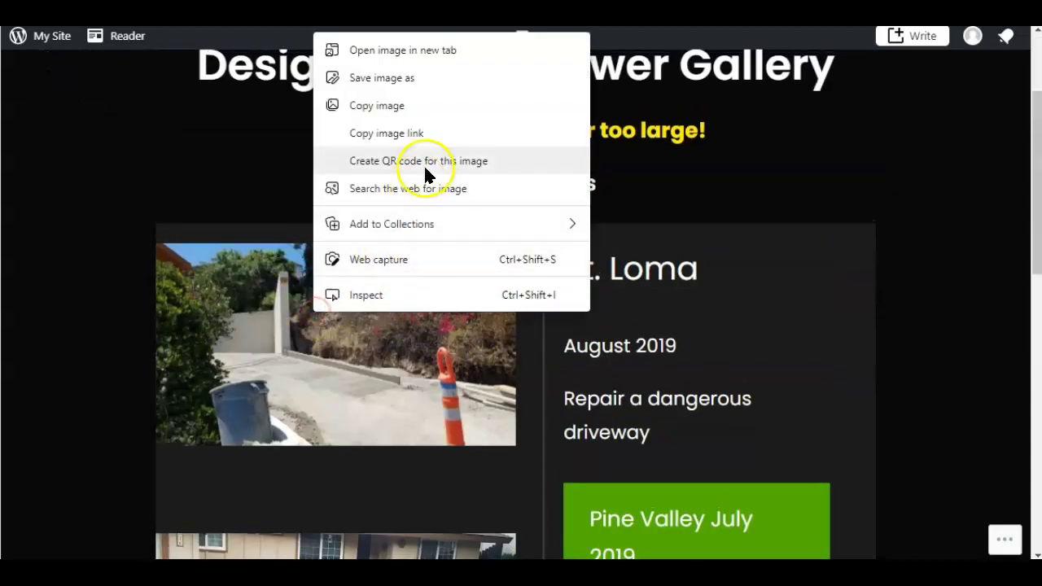
left_click(425, 79)
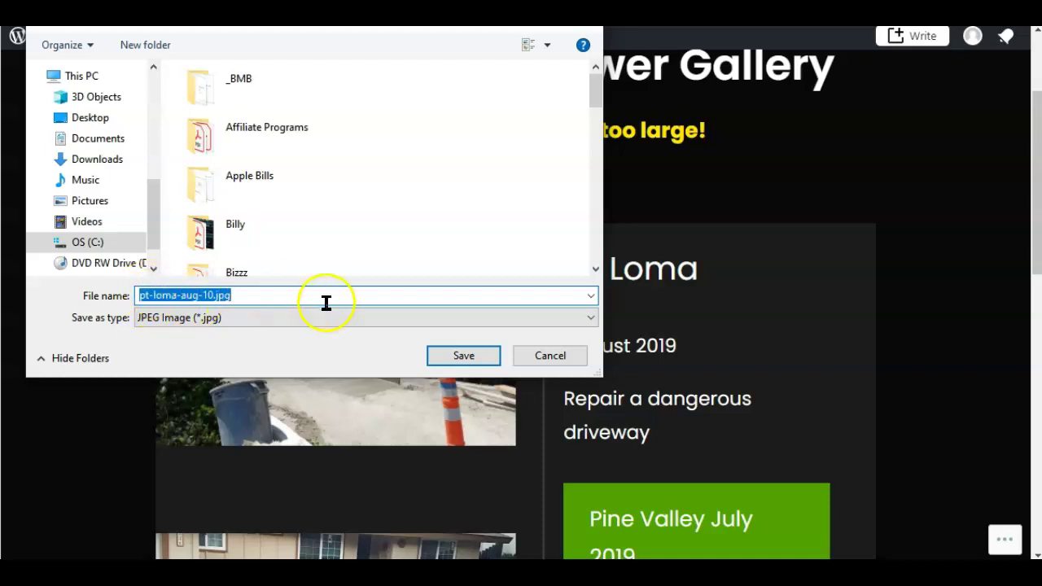
left_click(540, 355)
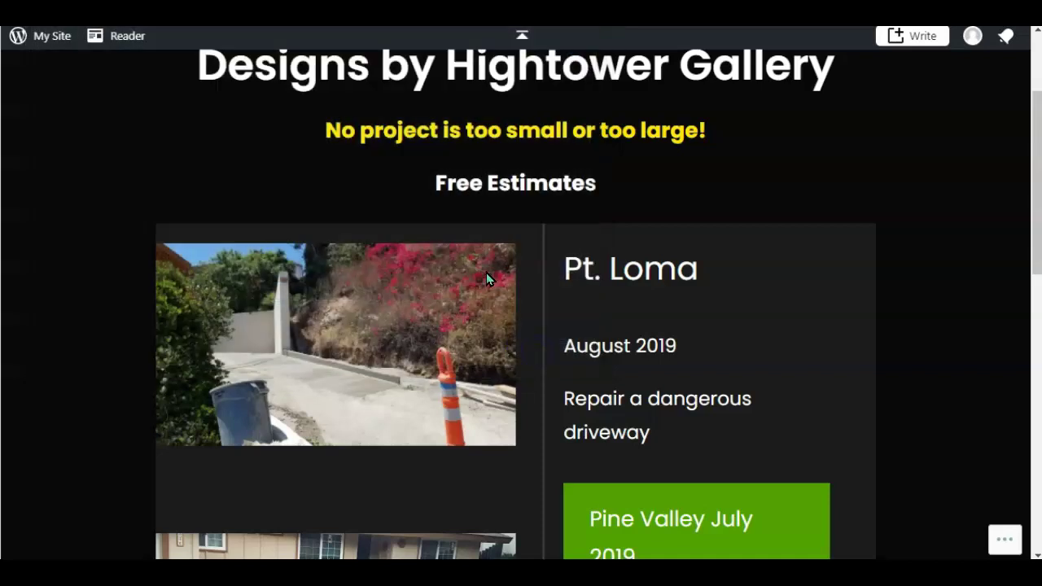
scroll(302, 415, "down", 4)
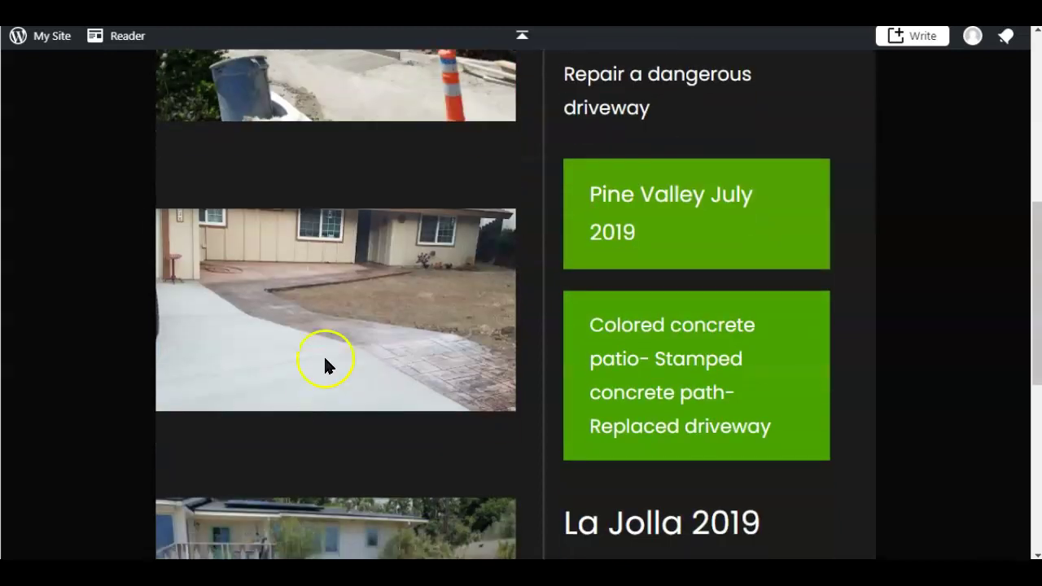
scroll(352, 329, "up", 3)
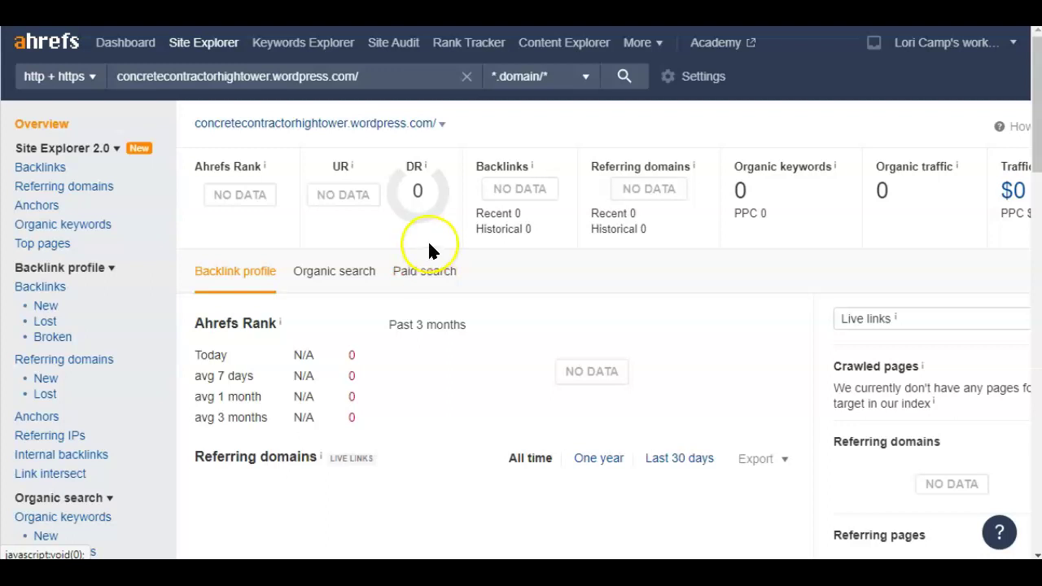
Step: Examine the UR and DR ratings of concretecontractorhightower.wordpress.com in Ahrefs Site Explorer
left_click_drag(442, 242, 340, 167)
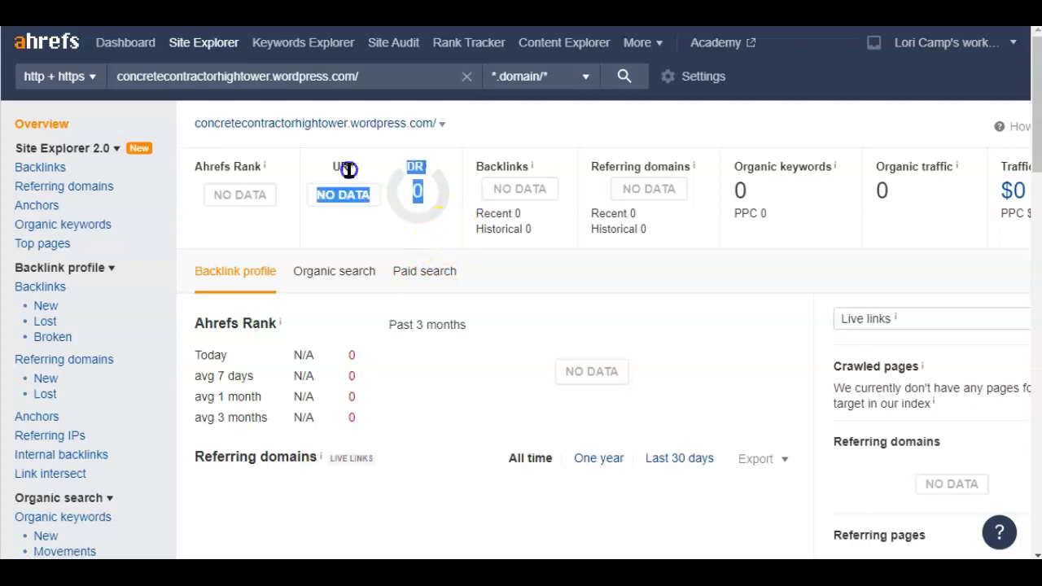
left_click(355, 212)
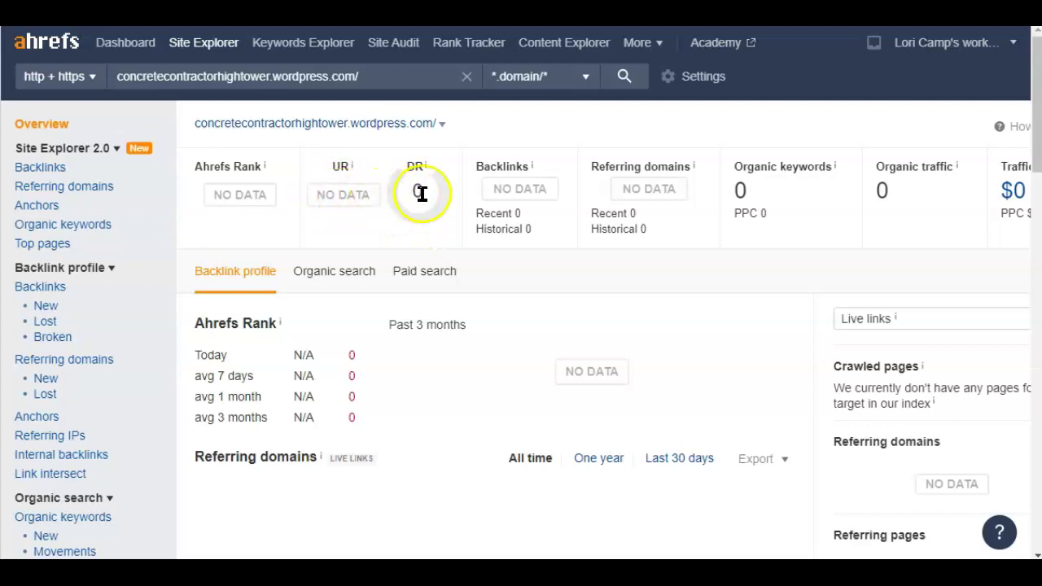
left_click_drag(412, 193, 439, 196)
left_click(440, 226)
Step: Switch to the Keywords Explorer matching terms for "san diego concrete" and examine the keywords' difficulty and volume, especially "concrete staining san diego"
key("ctrl+Tab")
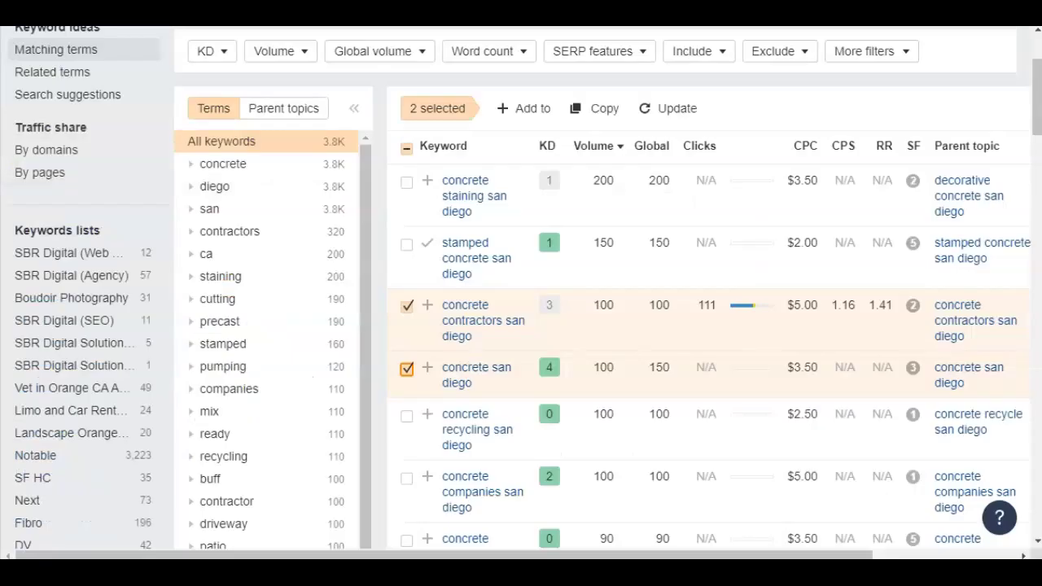
scroll(435, 242, "up", 2)
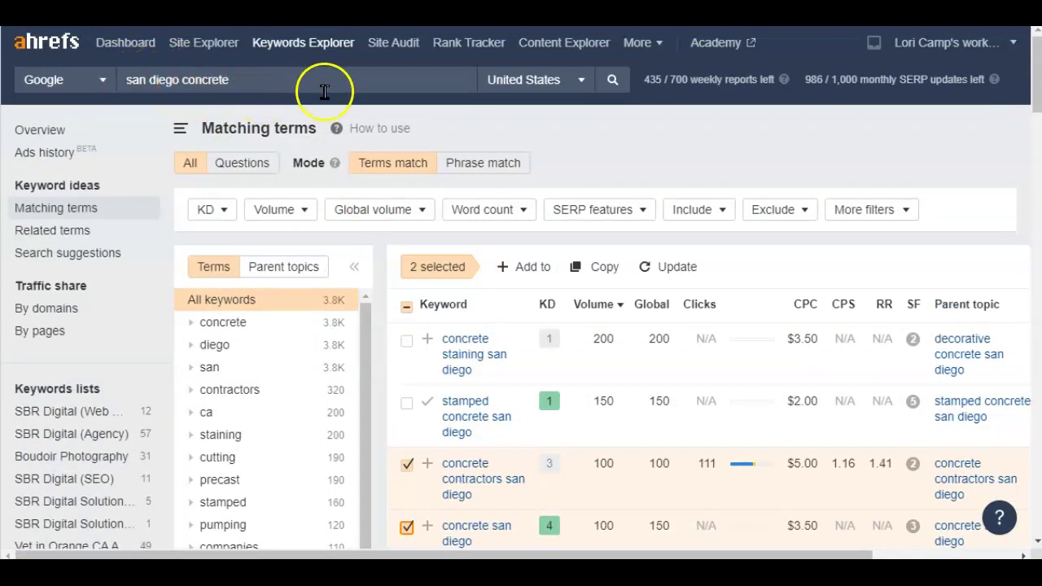
scroll(619, 285, "down", 3)
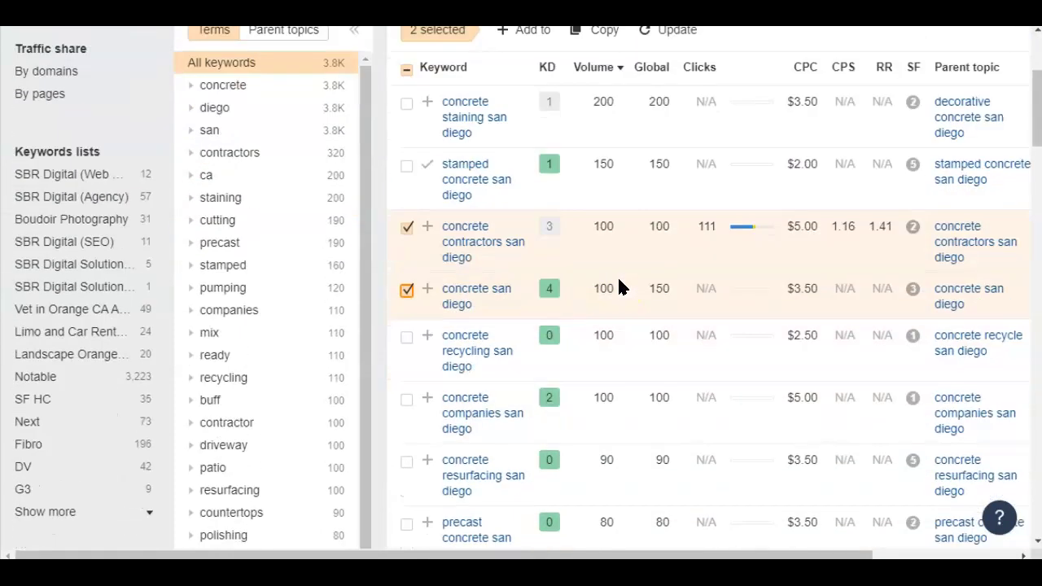
scroll(627, 293, "up", 1)
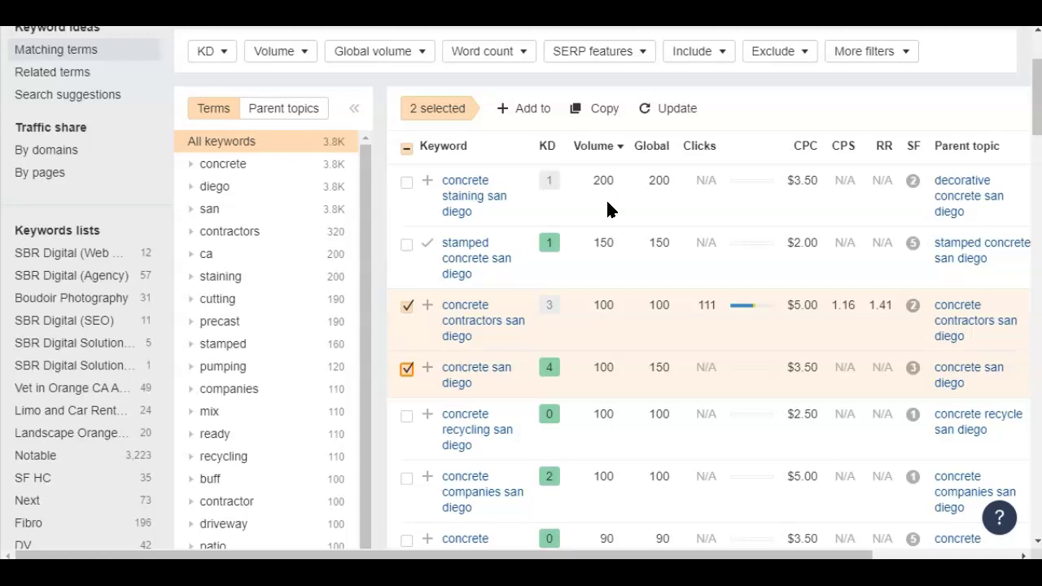
left_click(582, 156)
left_click(541, 198)
double_click(595, 182)
left_click(607, 190)
left_click(478, 208)
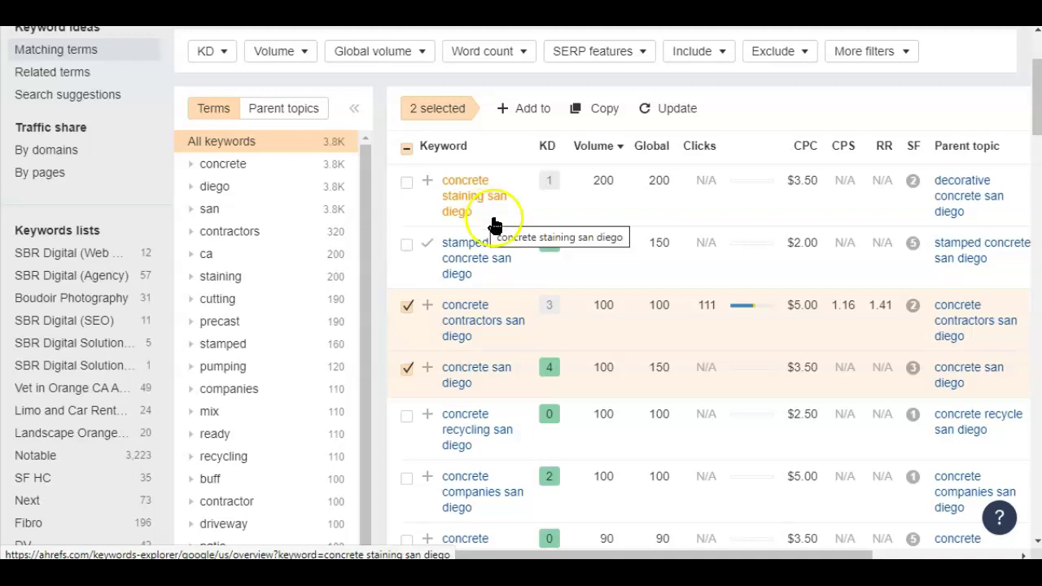
left_click(624, 200)
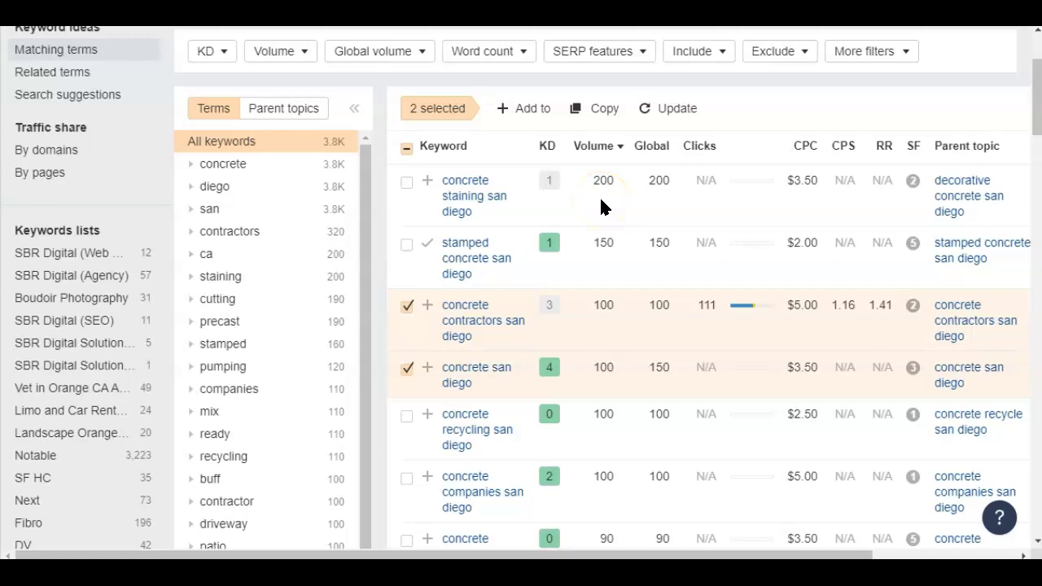
left_click(601, 200)
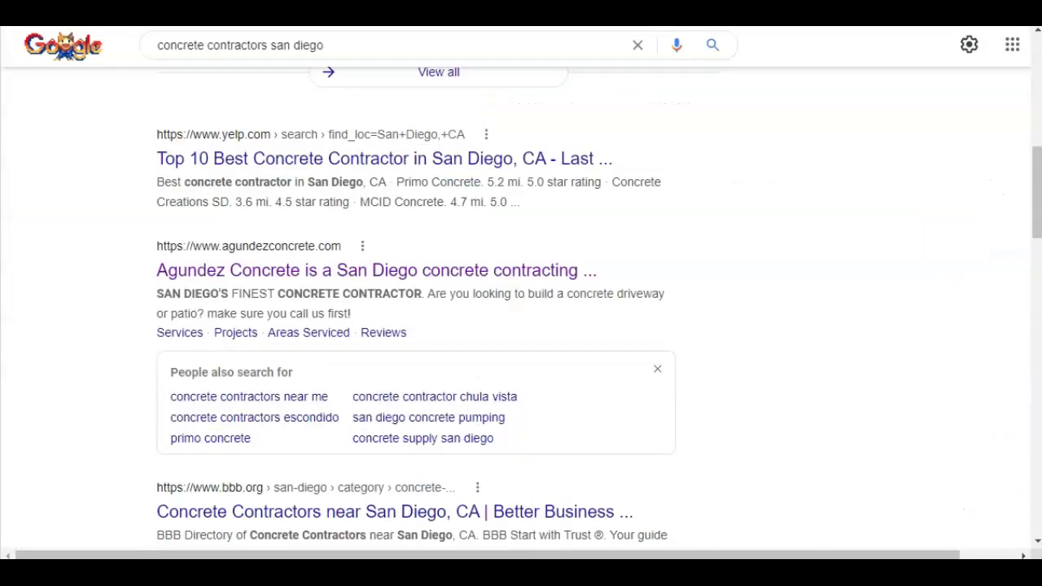
Step: Review the map and local business listings in the Google results for "concrete contractors san diego"
scroll(726, 338, "up", 5)
scroll(625, 399, "up", 3)
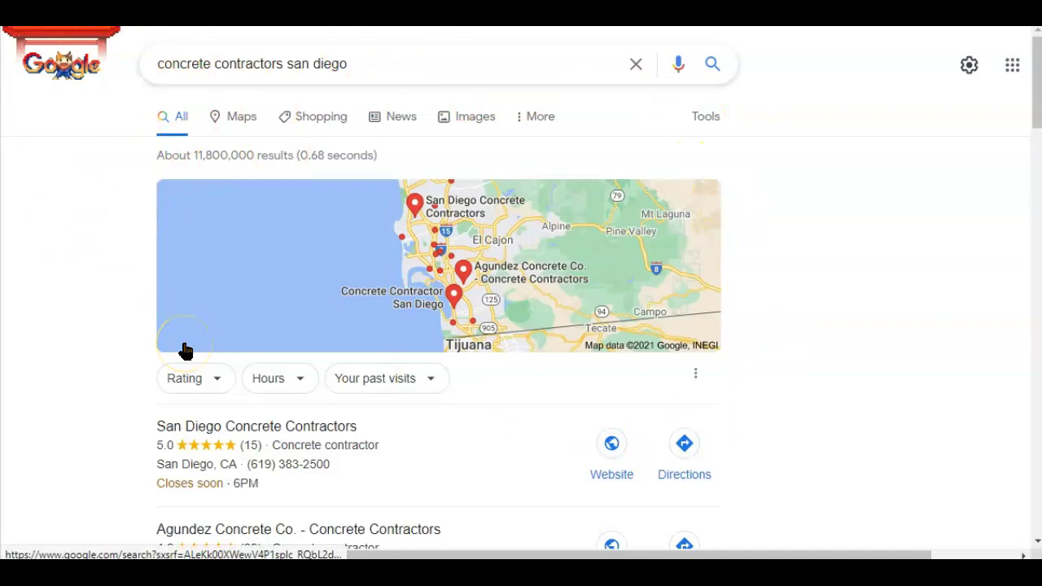
left_click(135, 346)
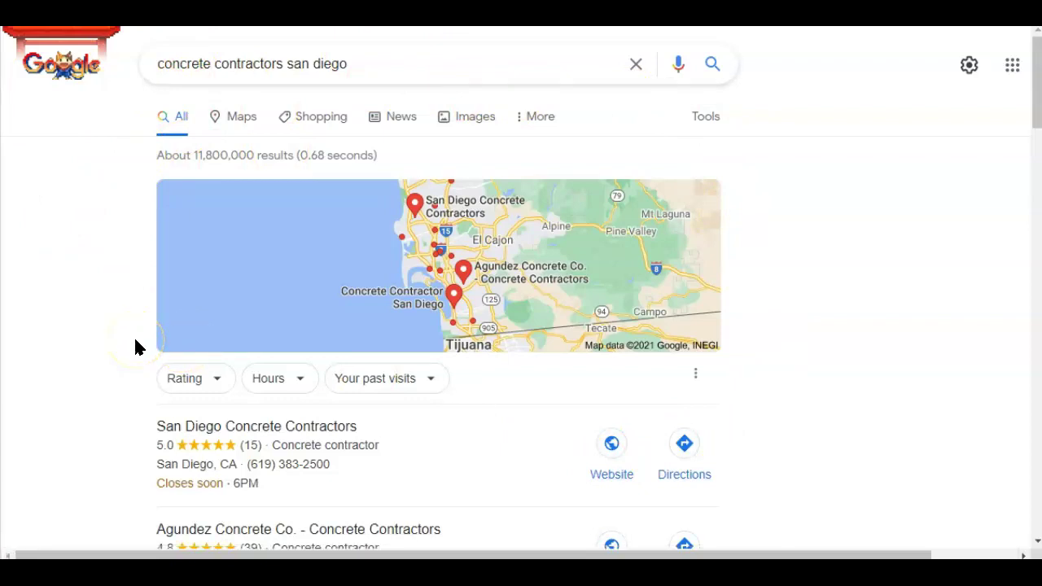
scroll(135, 346, "down", 2)
left_click(144, 266)
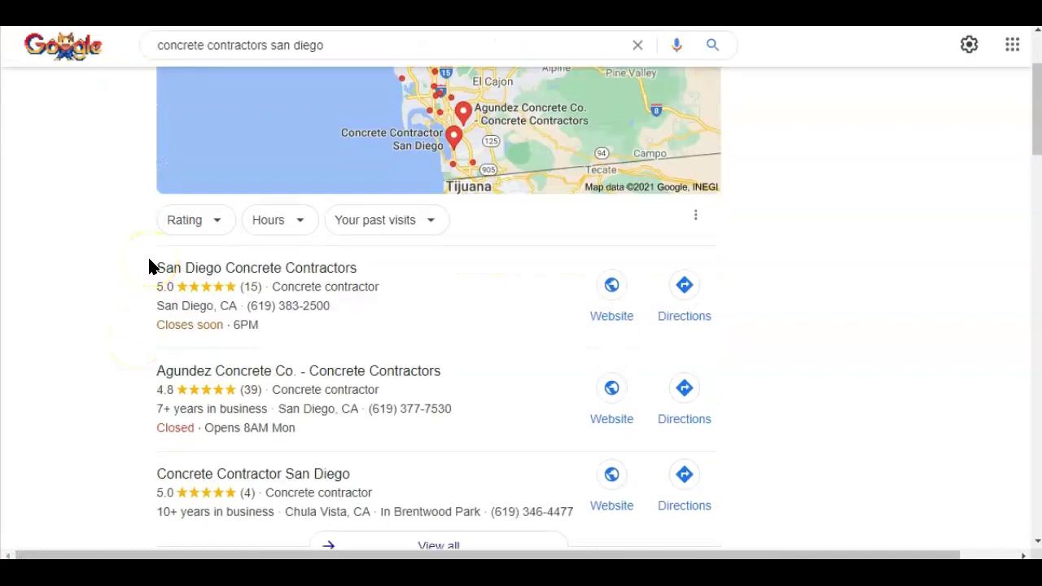
scroll(149, 267, "up", 1)
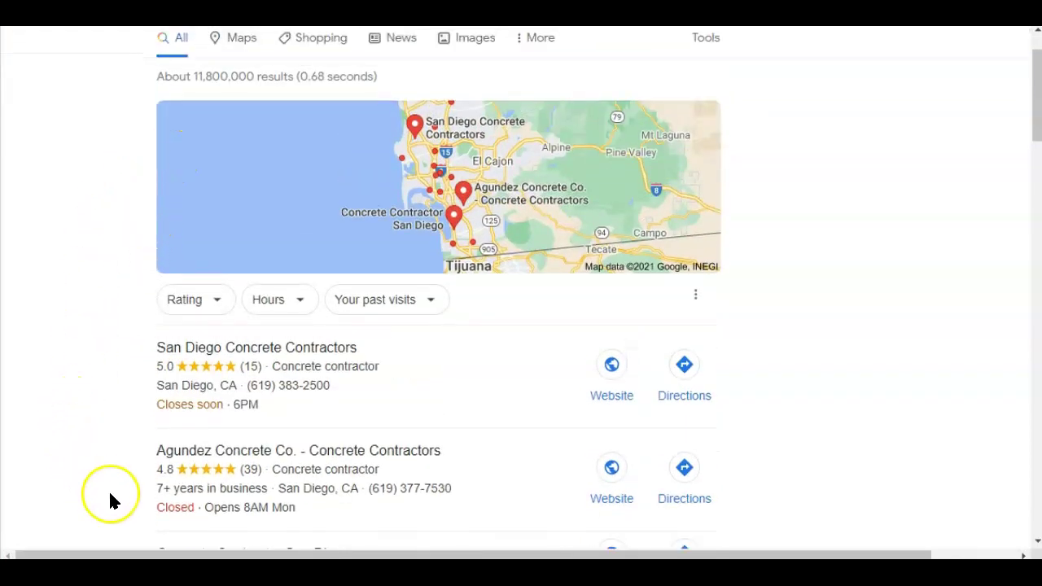
scroll(111, 501, "down", 1)
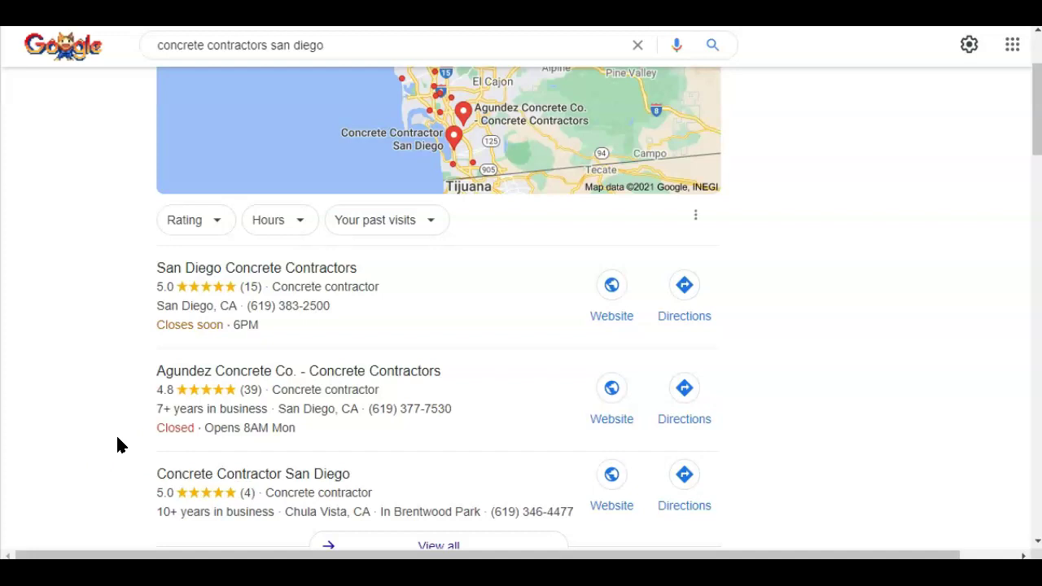
scroll(114, 500, "down", 3)
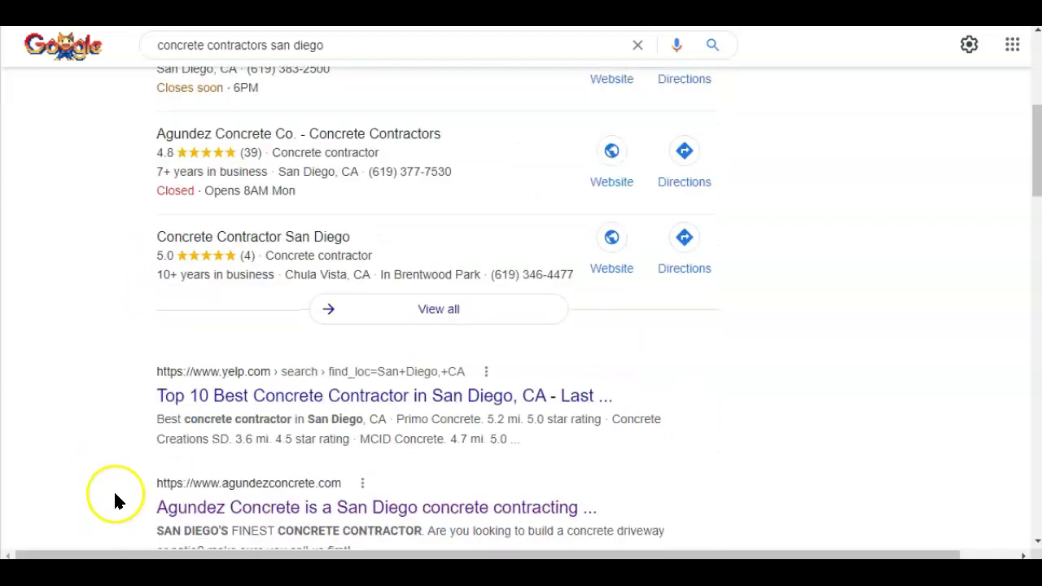
scroll(145, 285, "up", 2)
scroll(138, 244, "down", 1)
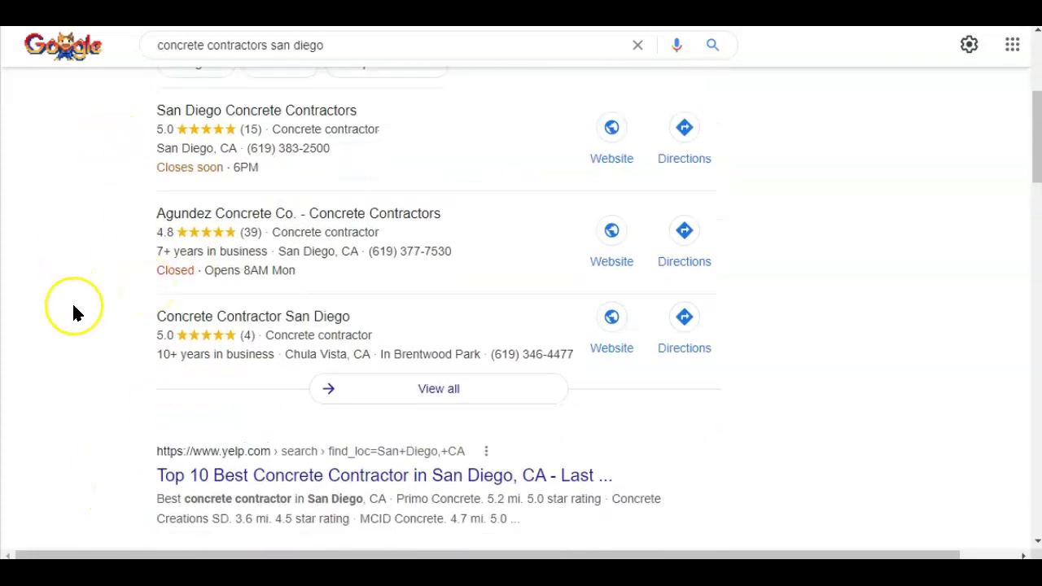
Step: Examine the Yelp "Top 10 Best Concrete Contractor in San Diego, CA" entry in the organic search results
scroll(73, 311, "down", 2)
left_click_drag(81, 285, 700, 366)
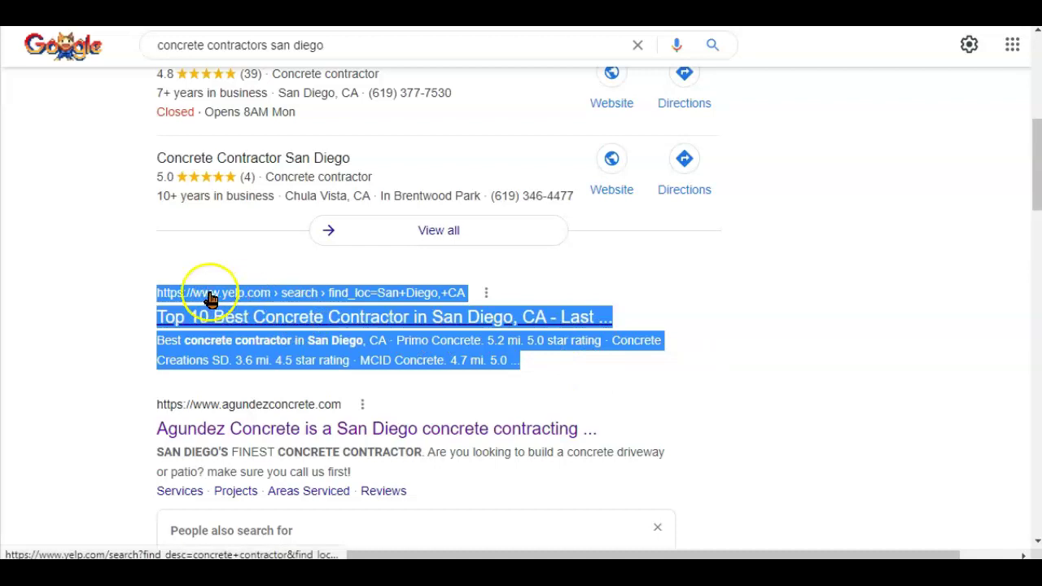
left_click_drag(182, 302, 84, 295)
left_click(117, 293)
left_click(560, 298)
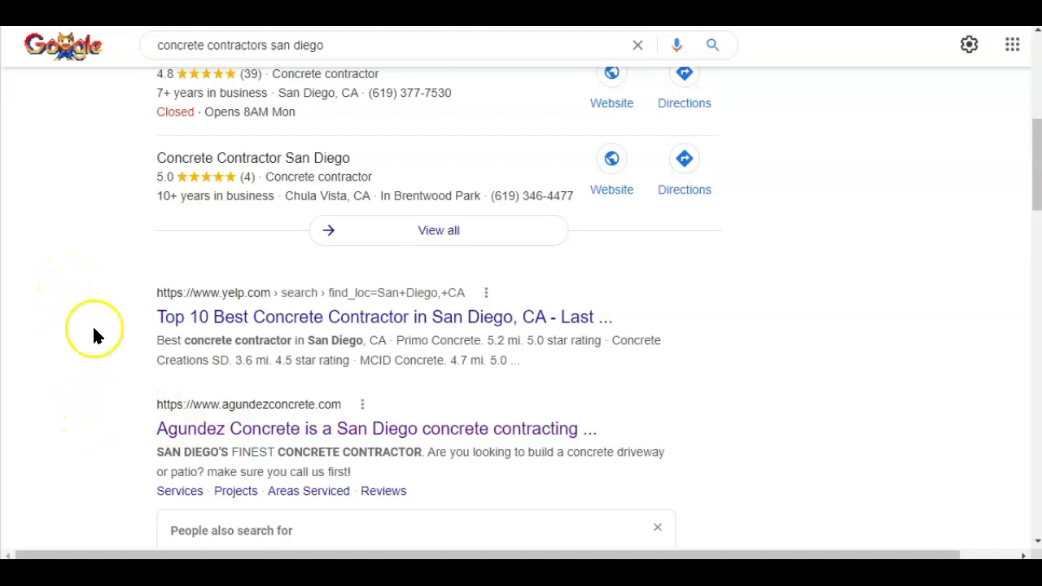
Step: Open the Agundez Concrete website from the organic results and review its home page's services, testimonials, recent projects and ratings
scroll(195, 407, "down", 1)
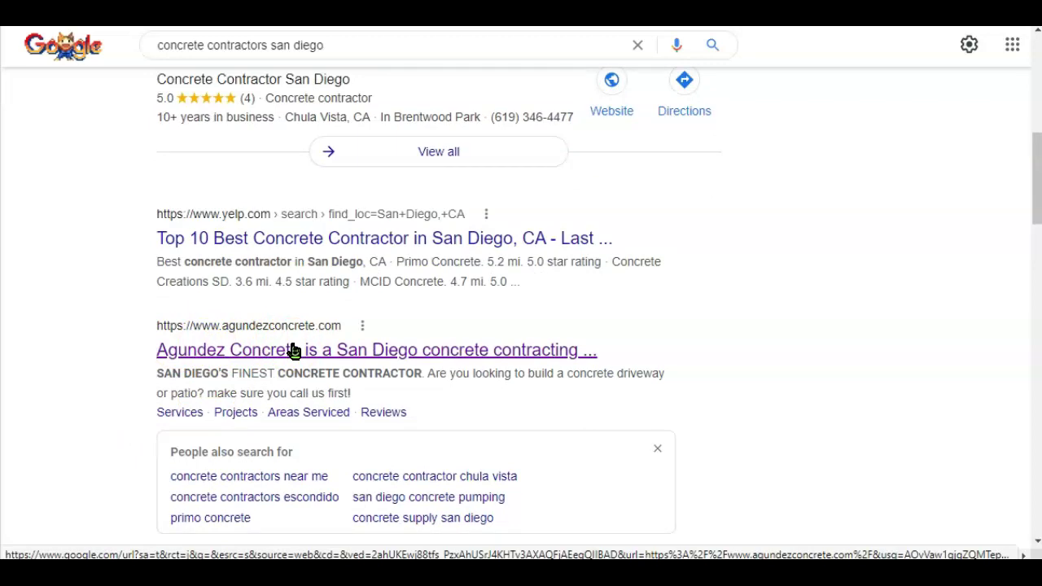
left_click(233, 348)
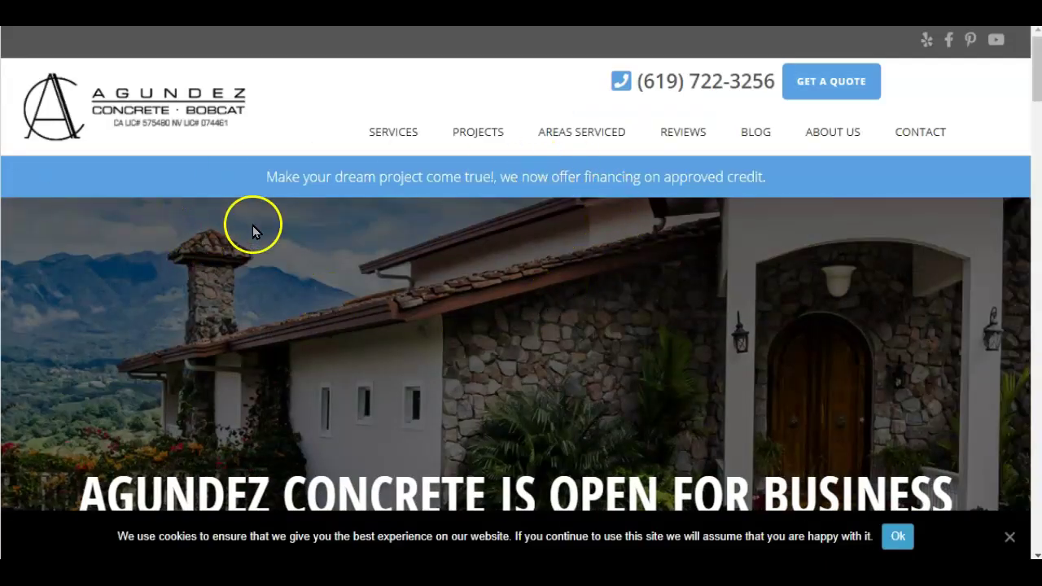
scroll(295, 250, "down", 15)
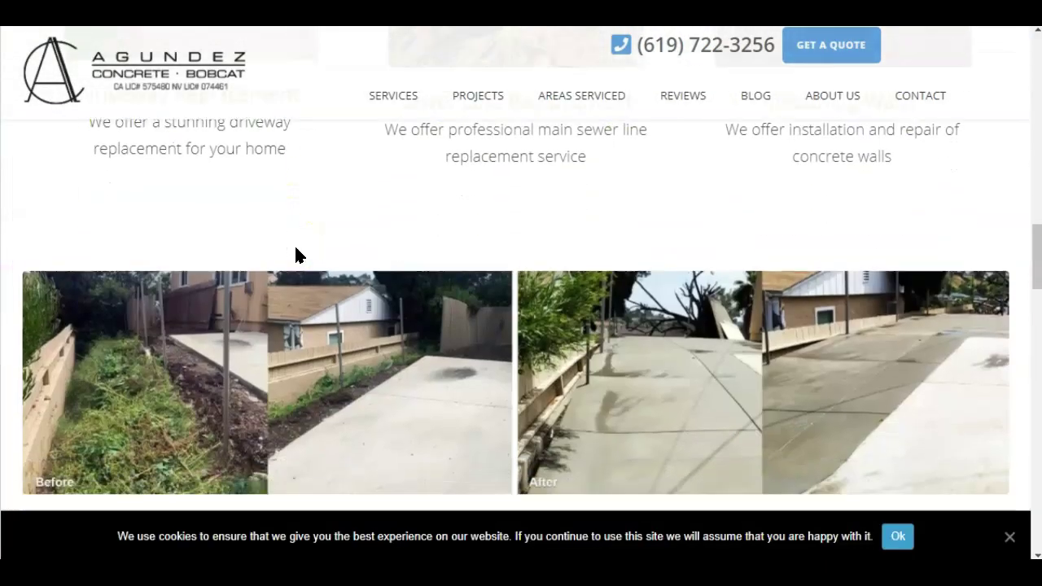
scroll(295, 255, "down", 8)
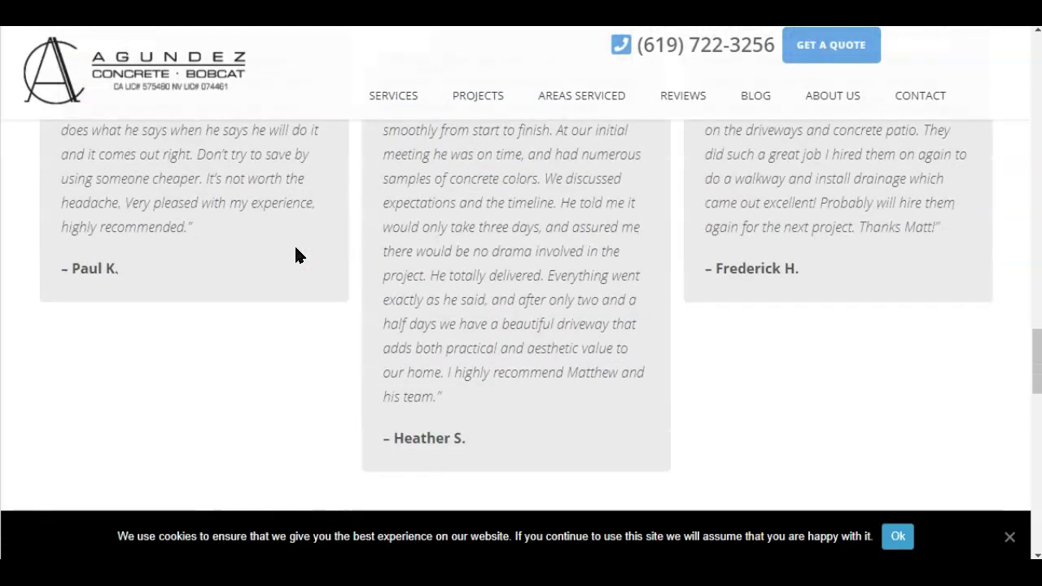
scroll(549, 414, "down", 3)
scroll(538, 404, "down", 9)
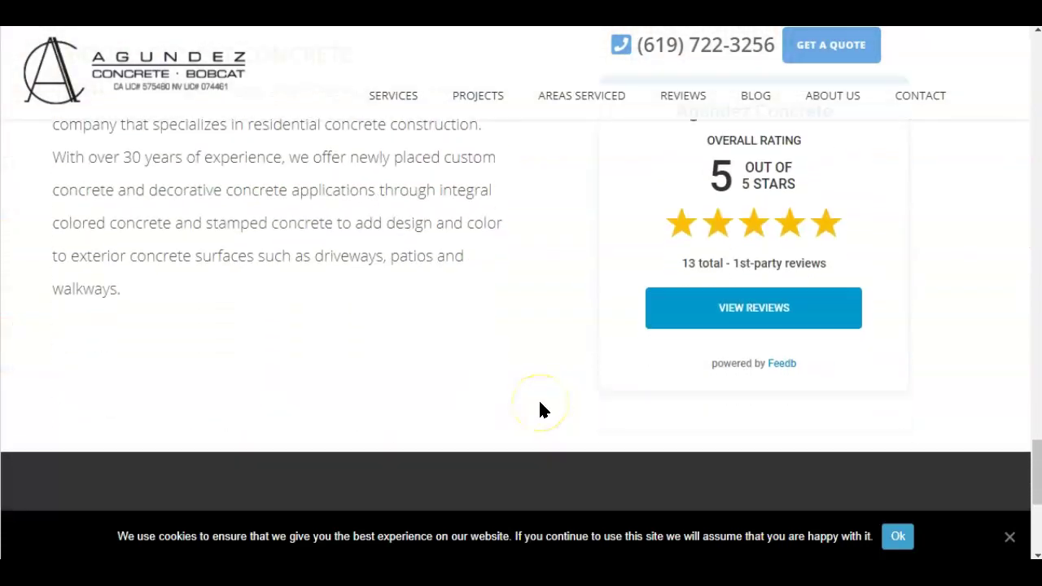
scroll(539, 407, "up", 10)
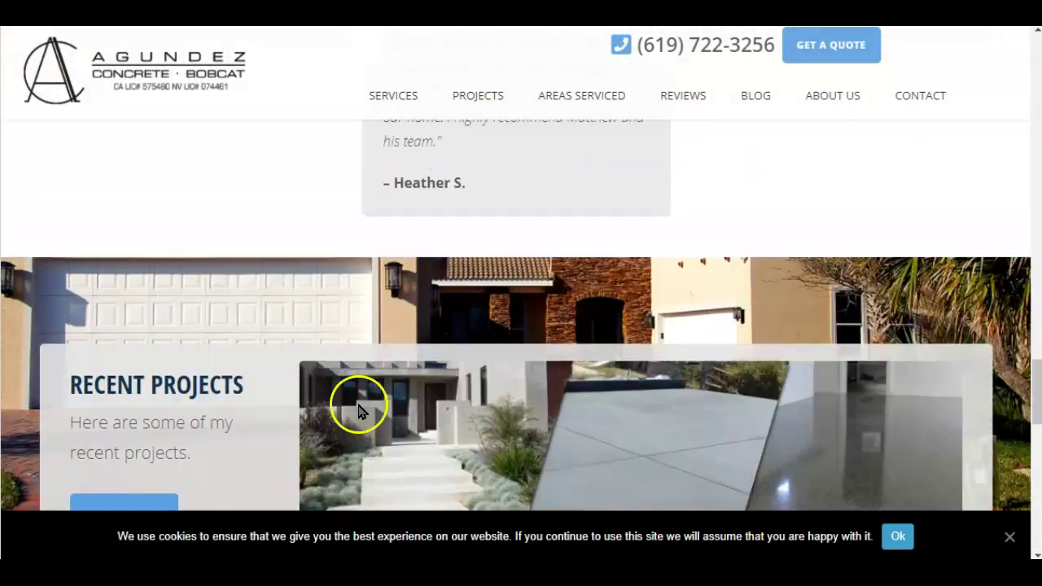
scroll(417, 429, "up", 10)
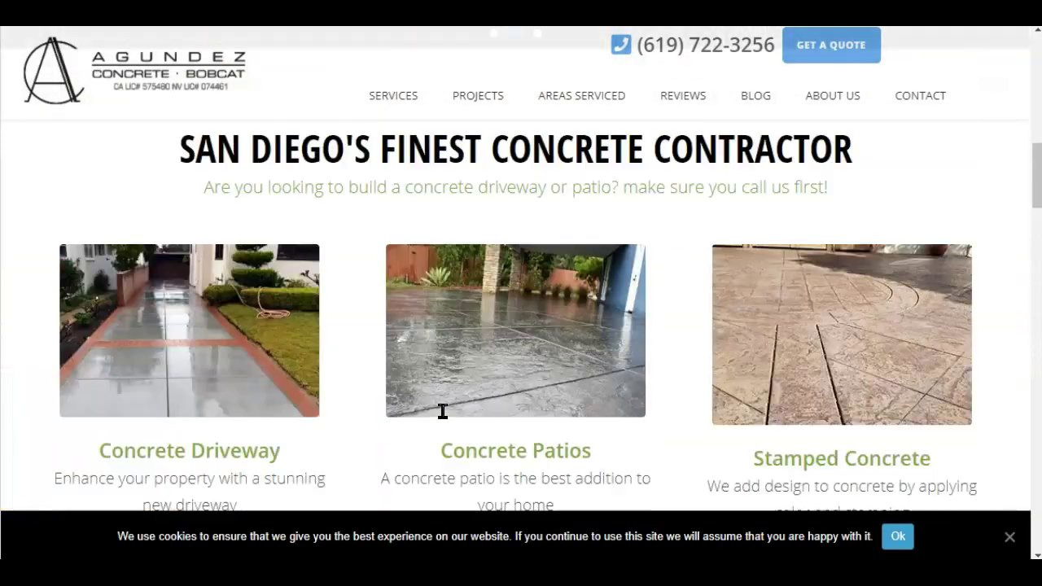
scroll(442, 411, "up", 5)
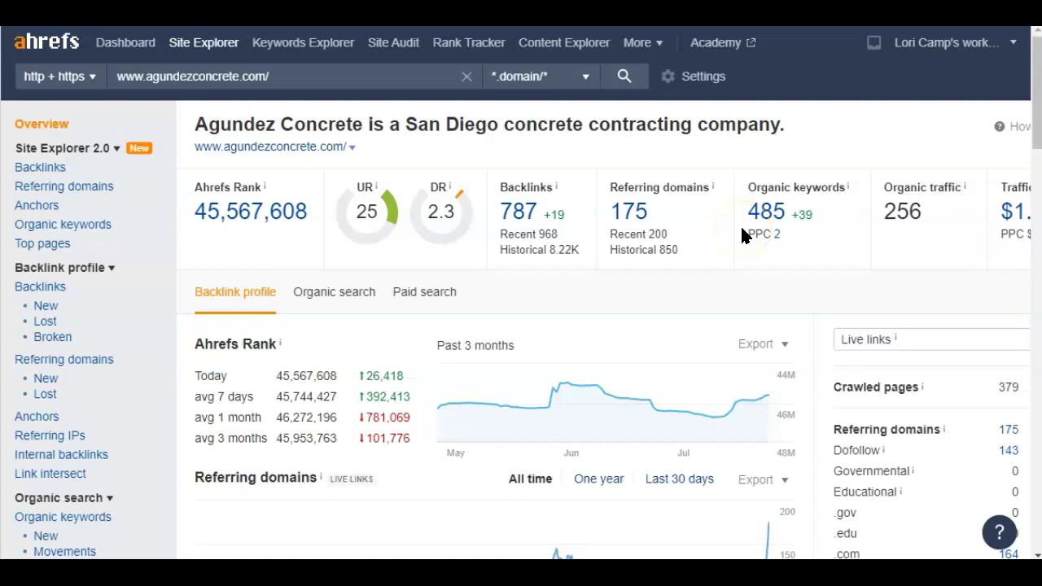
left_click(749, 205)
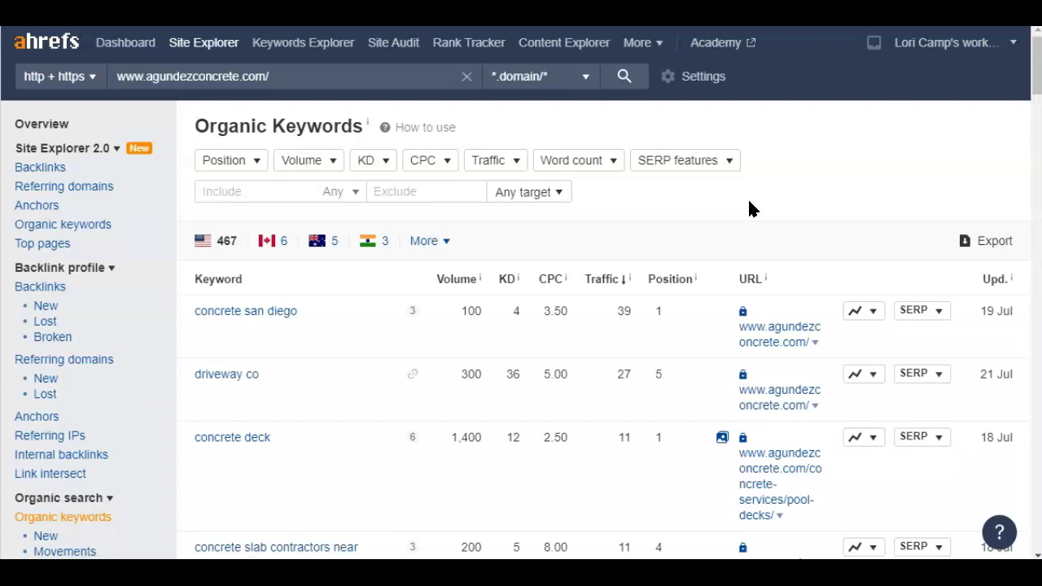
left_click(242, 376)
left_click_drag(449, 438, 495, 442)
left_click_drag(299, 312, 188, 300)
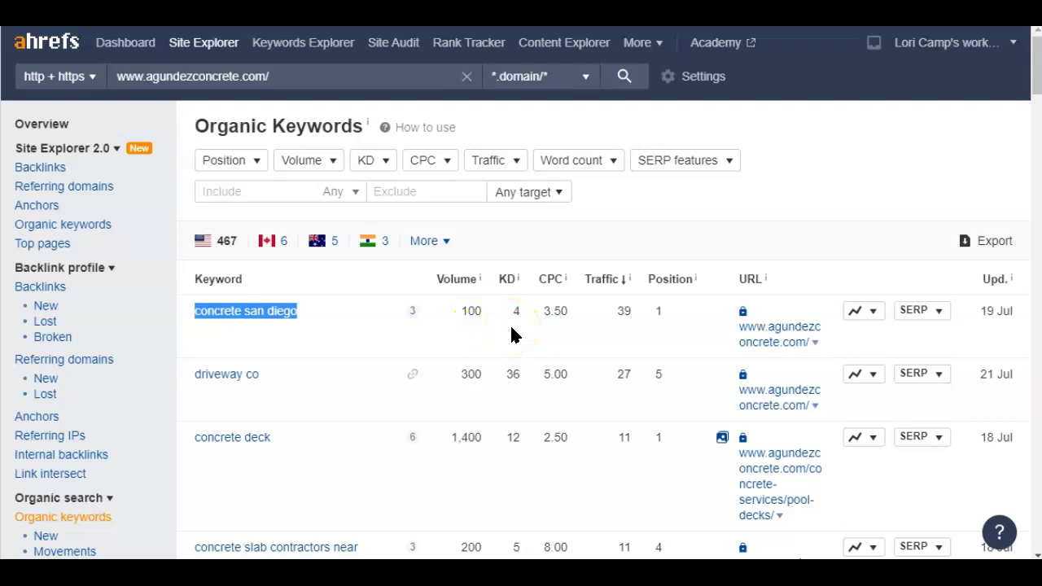
Step: Examine the traffic and position that the keyword "concrete san diego" brings to the Agundez Concrete site
left_click(628, 321)
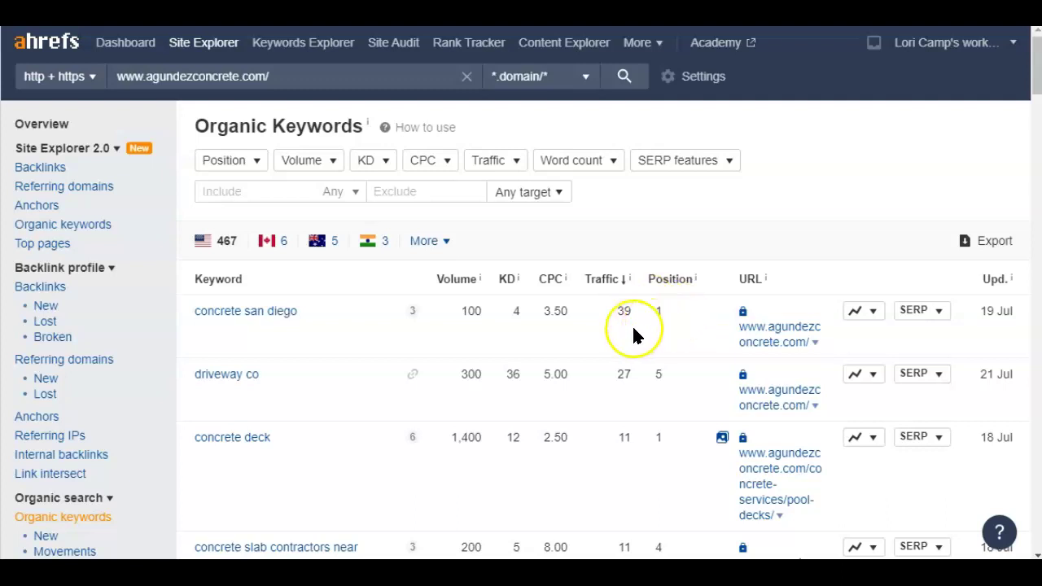
double_click(622, 314)
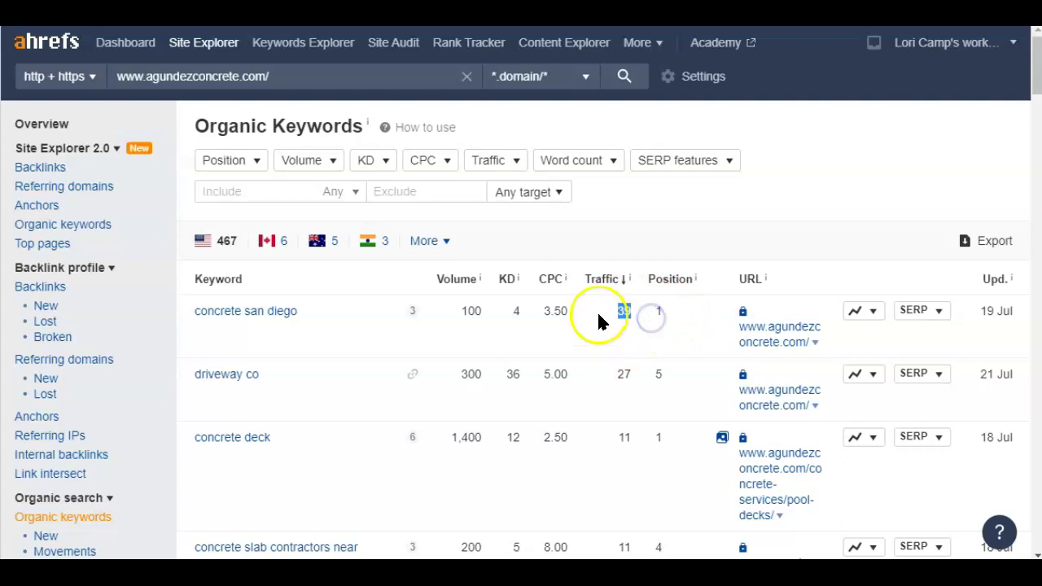
left_click(631, 323)
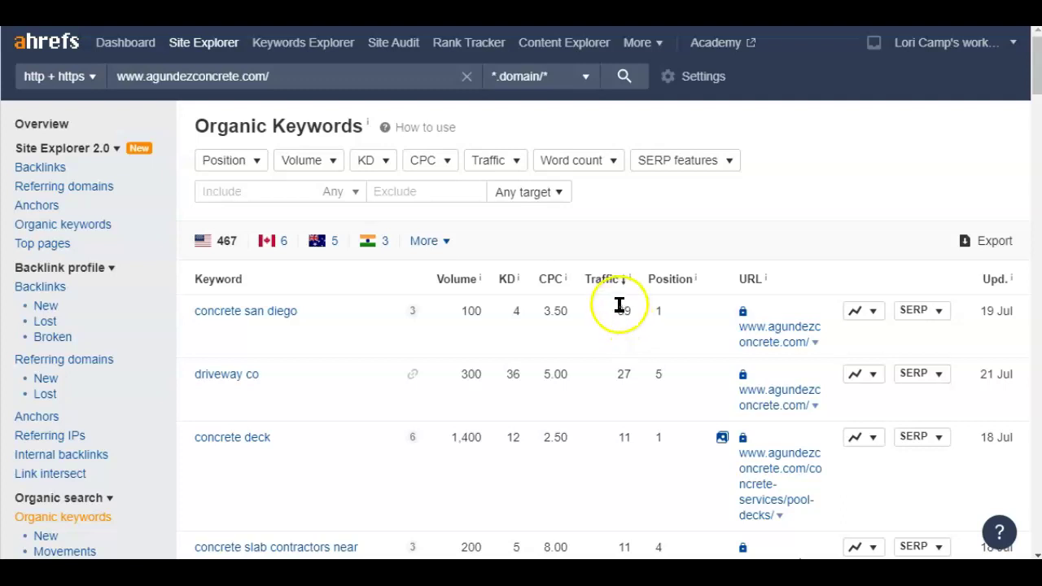
double_click(623, 312)
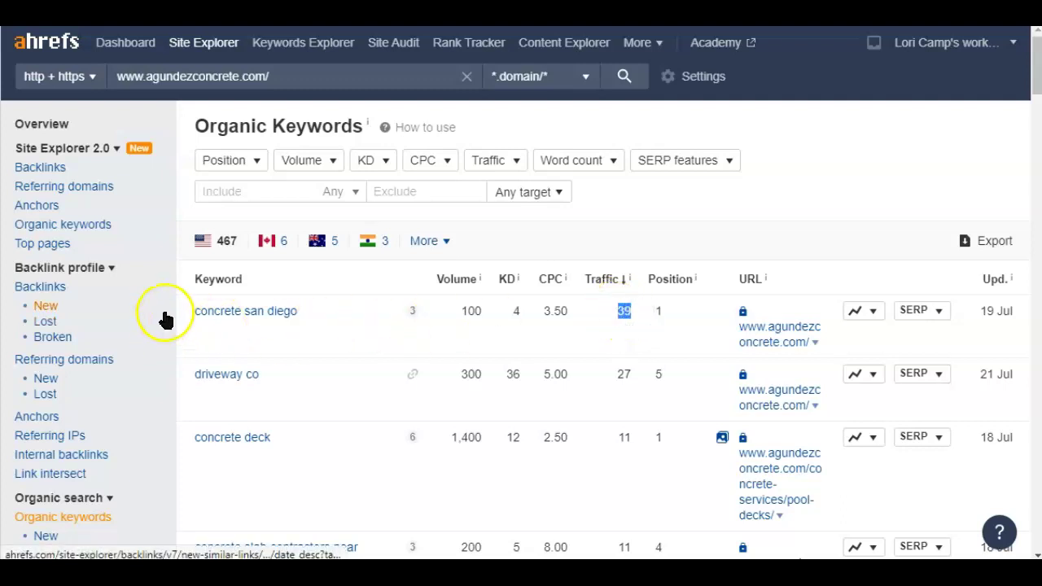
scroll(315, 310, "down", 2)
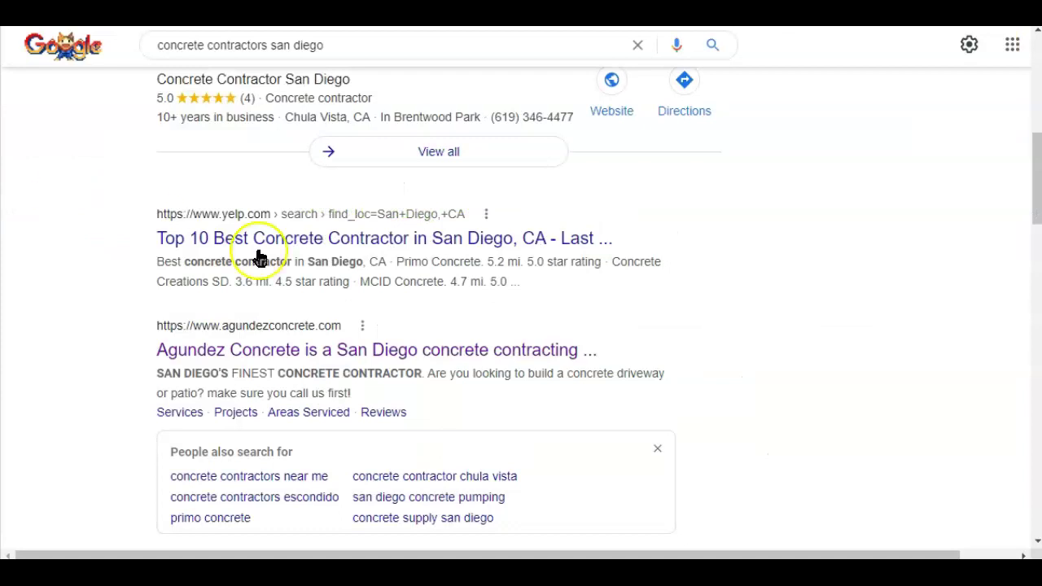
Step: Return to the Google results for "concrete contractors san diego" and examine the three local business listings under the map
scroll(261, 252, "up", 5)
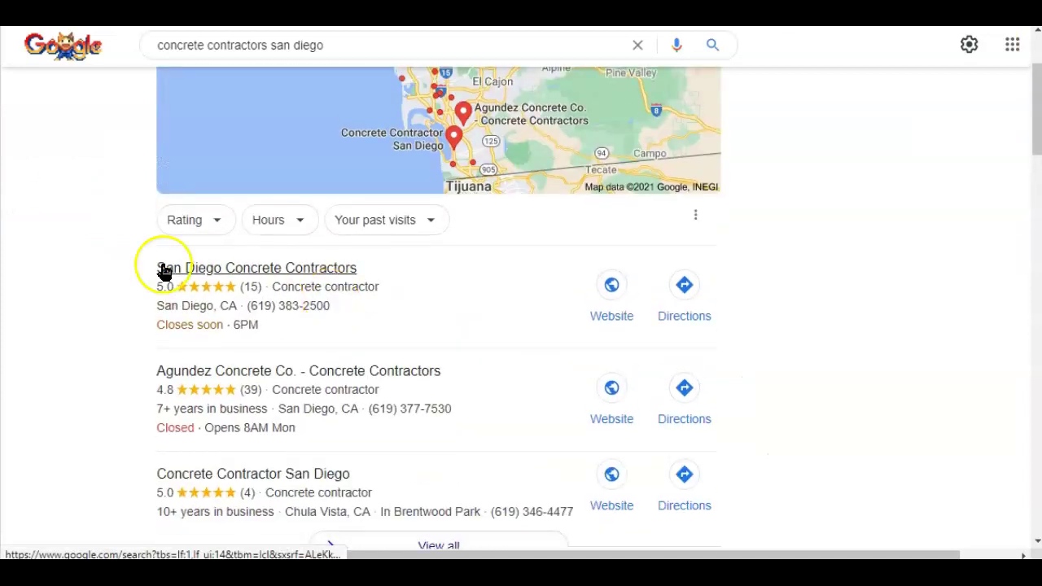
left_click_drag(100, 268, 758, 521)
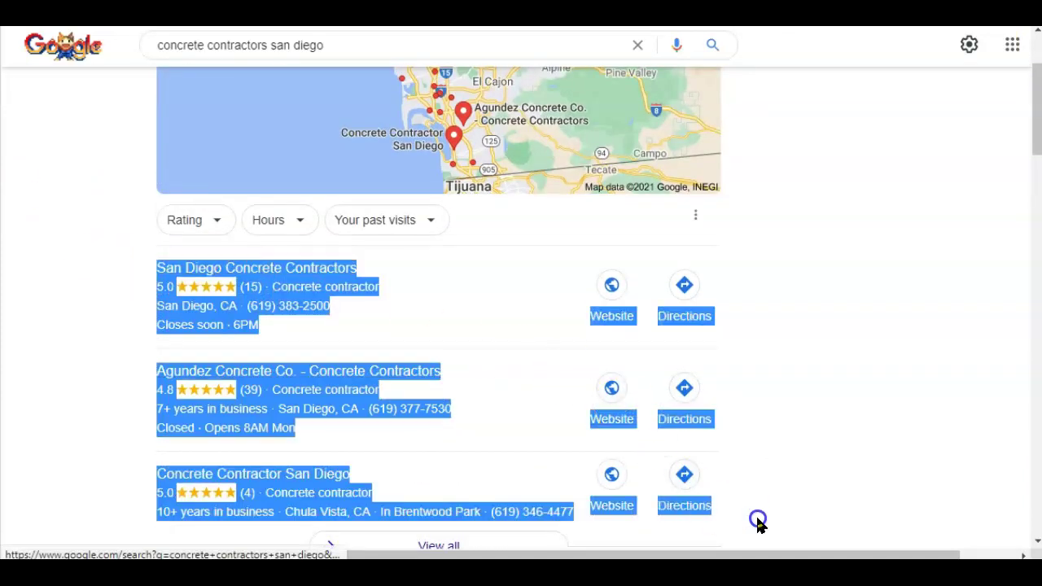
left_click(841, 312)
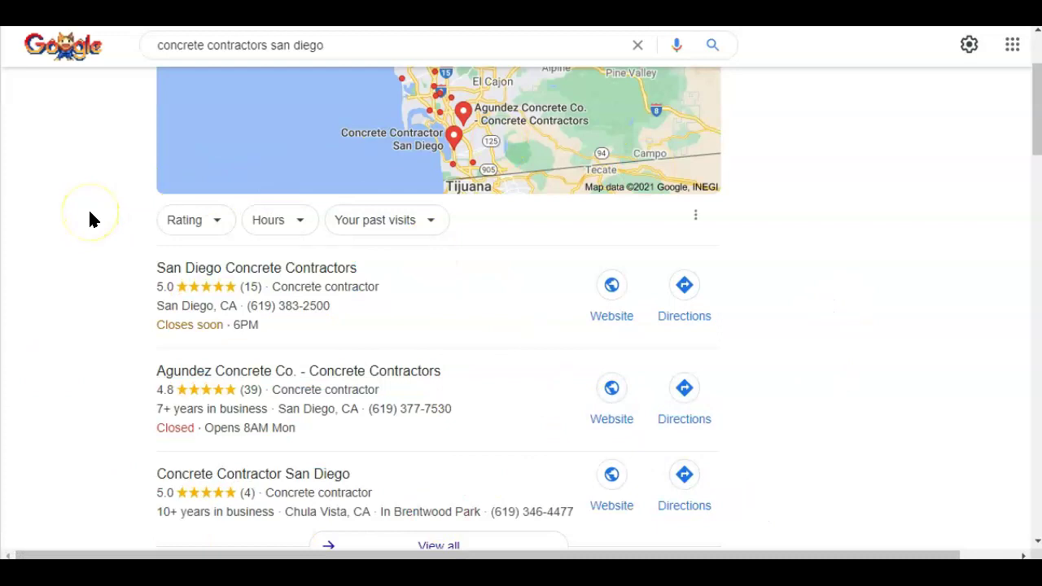